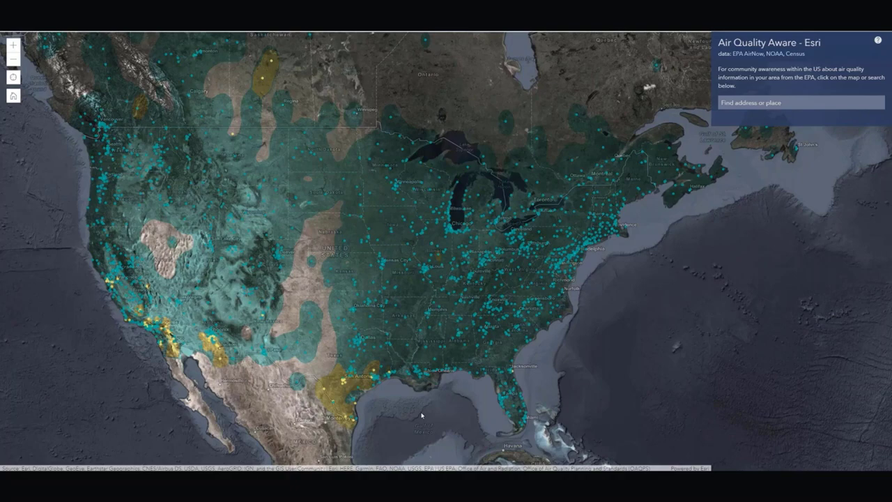
Select the Landers, California area on the map and review its air quality, wind speed and population breakdown.
{"action": "left_click", "coordinate": [421, 416]}
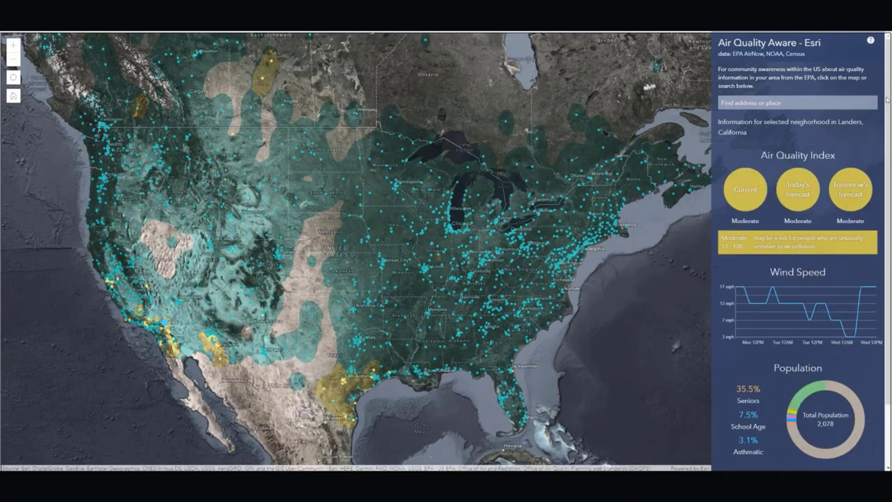
{"action": "scroll", "coordinate": [887, 103], "scroll_direction": "down", "scroll_amount": 2}
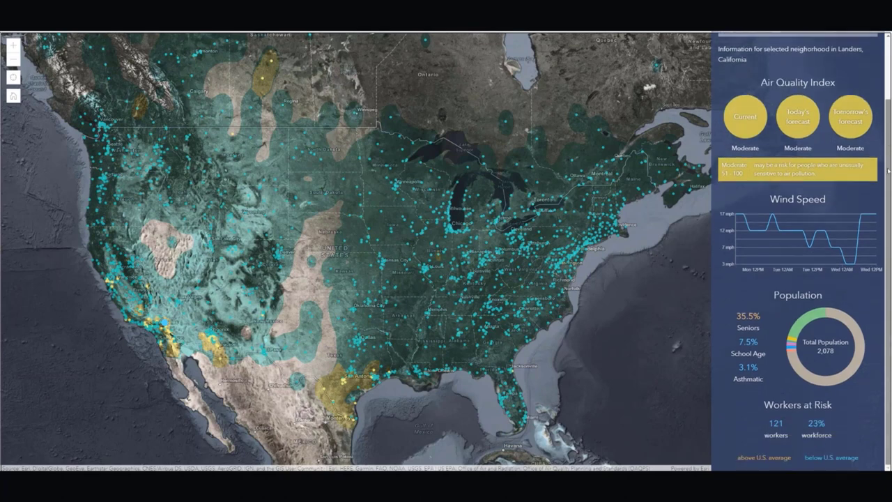
{"action": "mouse_move", "coordinate": [746, 222]}
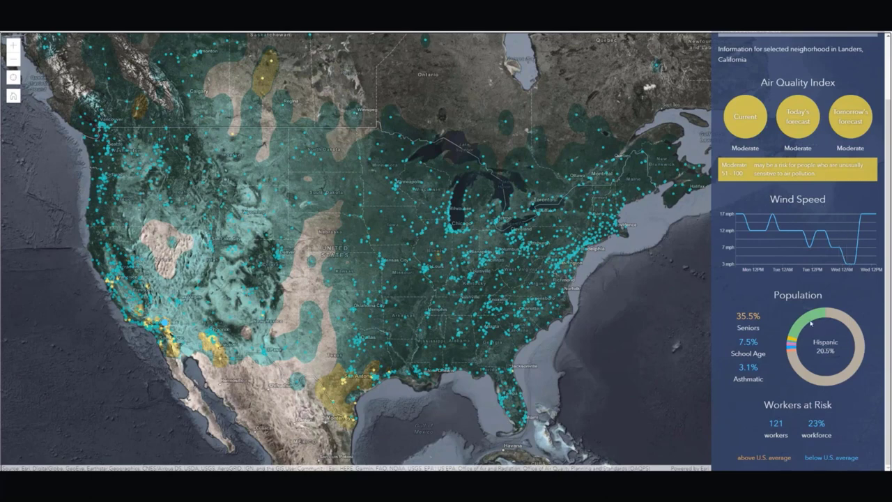
{"action": "mouse_move", "coordinate": [823, 382]}
{"action": "mouse_move", "coordinate": [798, 331]}
Show the community air quality details for Wharton, Texas, and select a moderate-level monitoring station near San Francisco.
{"action": "left_click", "coordinate": [368, 383]}
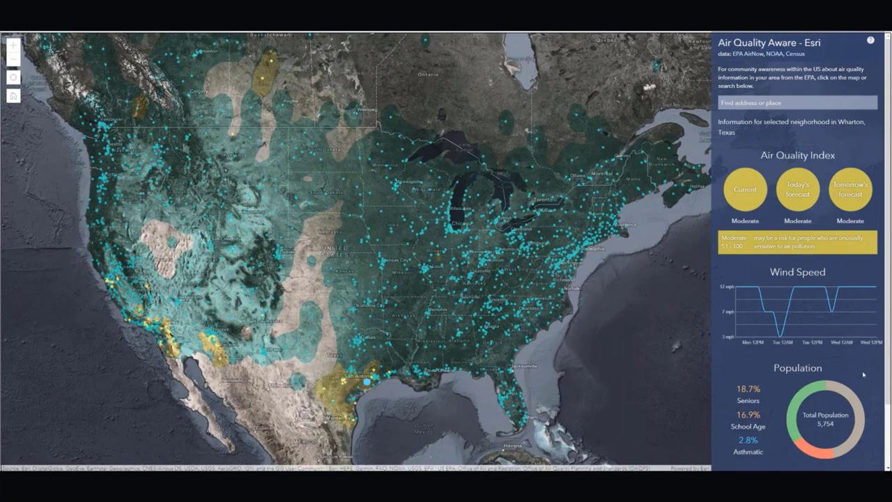
{"action": "scroll", "coordinate": [863, 375], "scroll_direction": "down", "scroll_amount": 1}
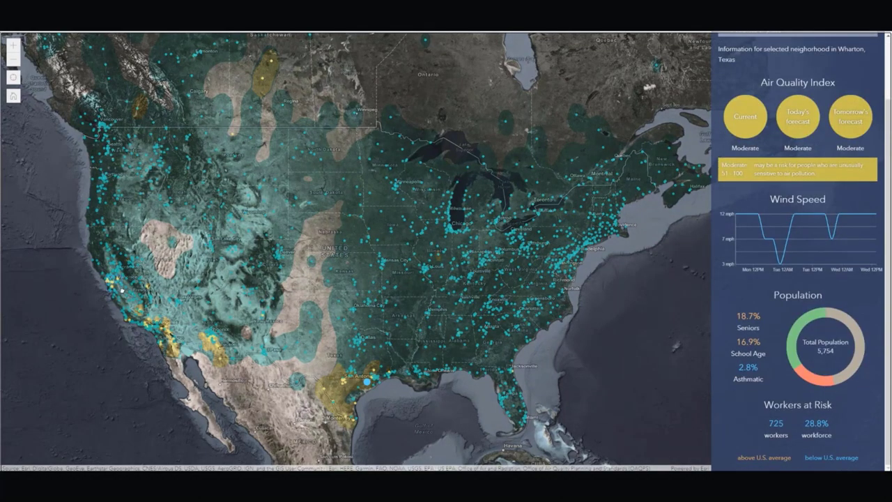
{"action": "scroll", "coordinate": [124, 290], "scroll_direction": "up", "scroll_amount": 5}
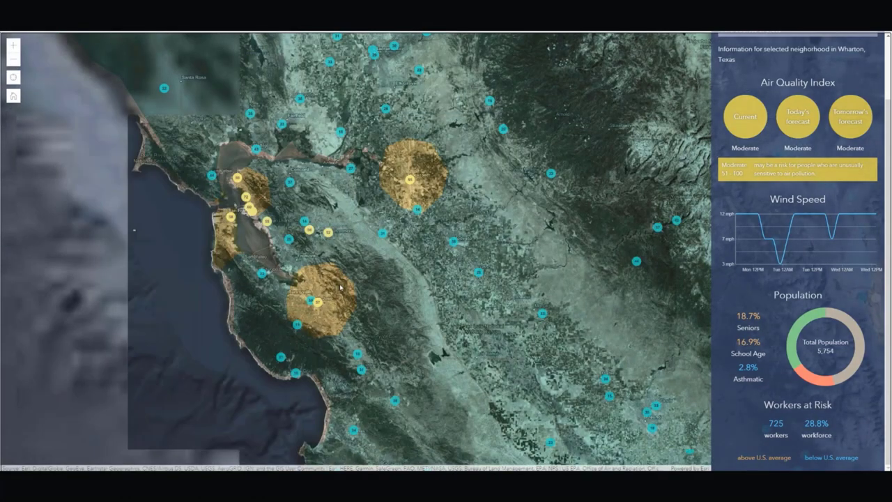
{"action": "left_click", "coordinate": [228, 217]}
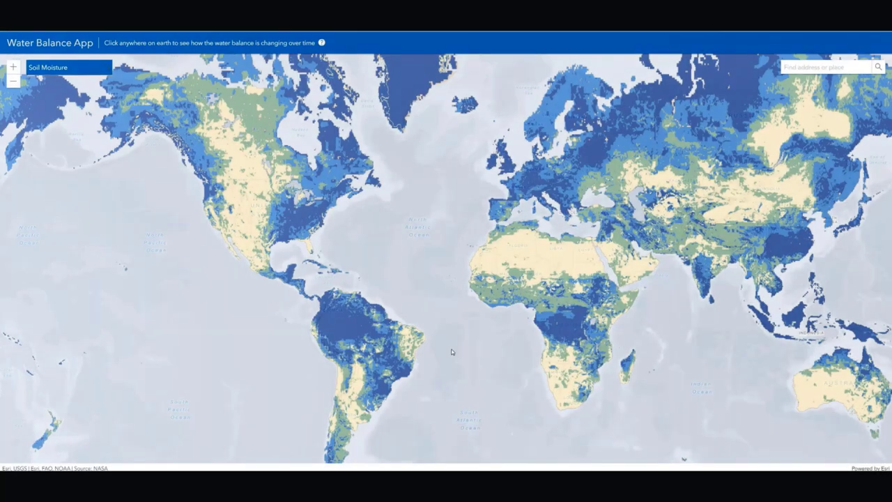
Display the Precipitation layer on the world map and return to the Soil Moisture layer.
{"action": "left_click", "coordinate": [92, 74]}
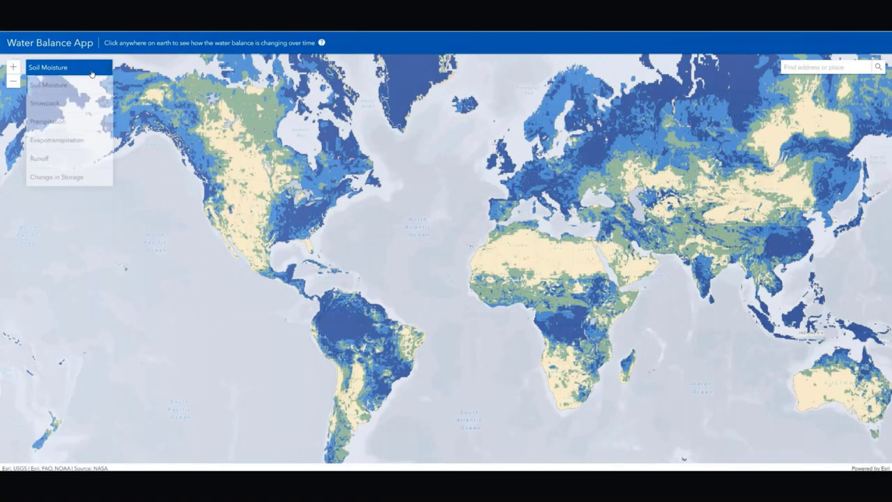
{"action": "left_click", "coordinate": [66, 124]}
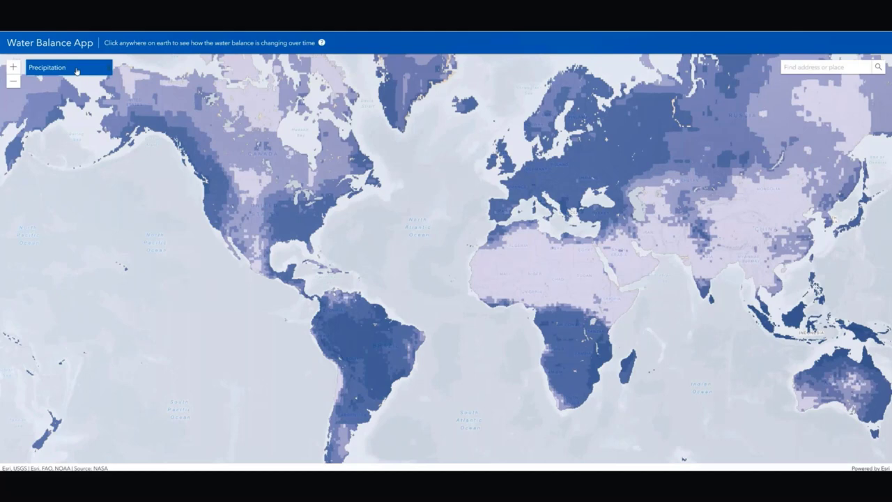
{"action": "left_click", "coordinate": [76, 72]}
{"action": "left_click", "coordinate": [67, 89]}
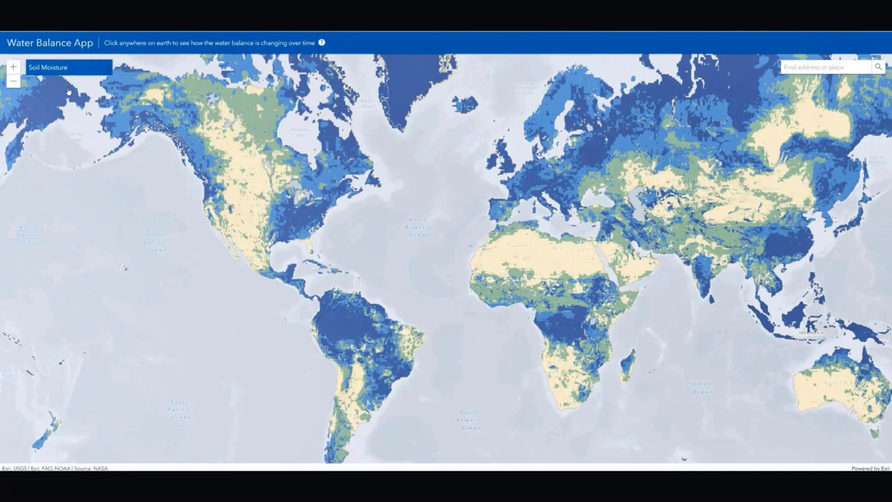
Pick a location in central Africa and show its soil moisture for Apr 2012, Aug 2010 and Feb 2009.
{"action": "left_click", "coordinate": [573, 304]}
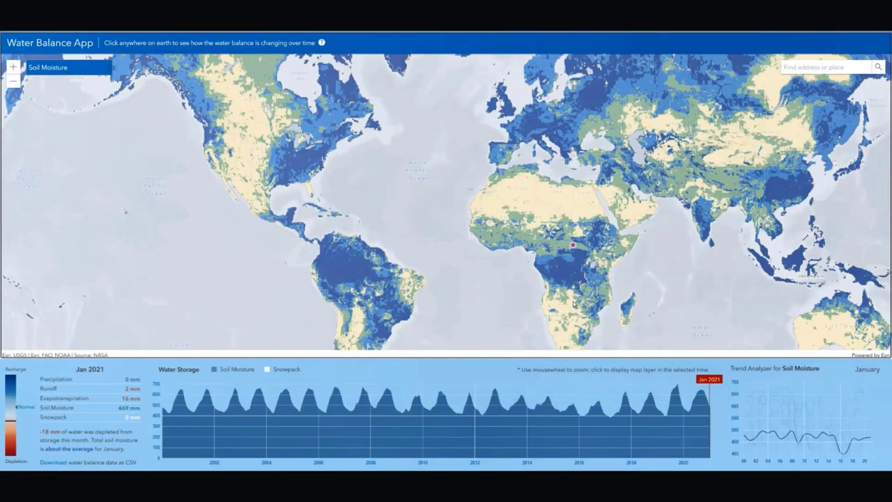
{"action": "mouse_move", "coordinate": [673, 417]}
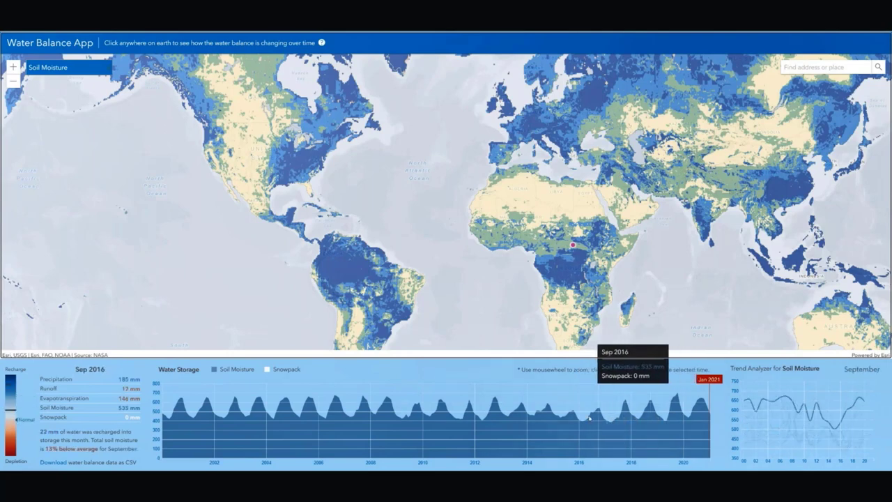
{"action": "left_click", "coordinate": [482, 424]}
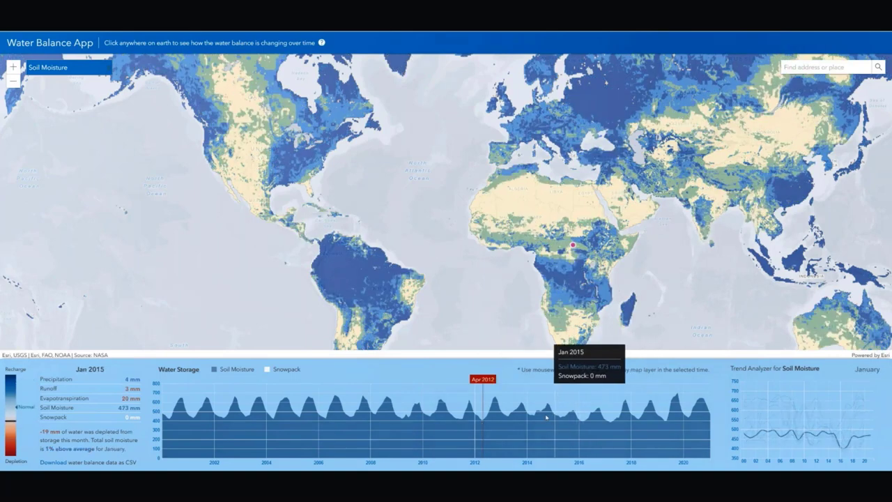
{"action": "left_click", "coordinate": [440, 414]}
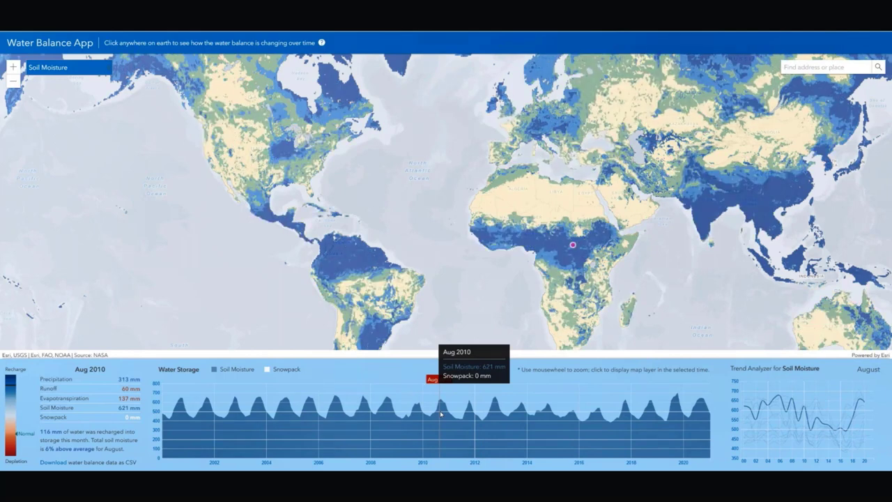
{"action": "left_click", "coordinate": [401, 423]}
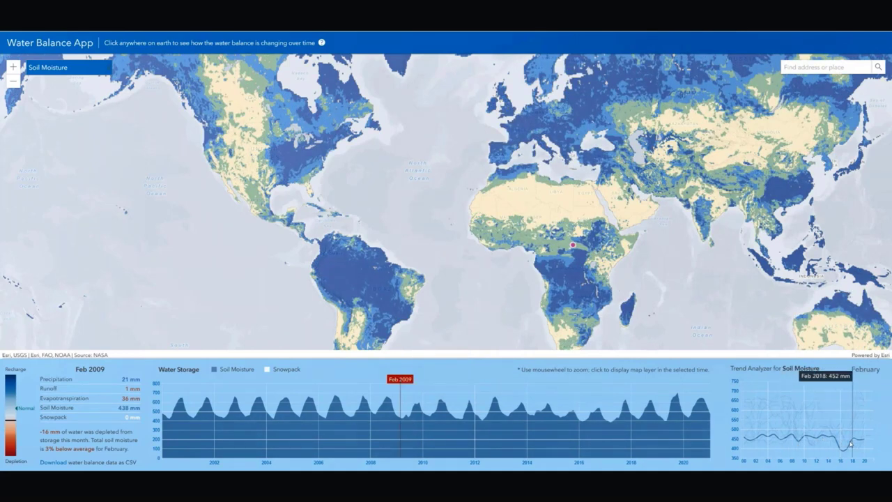
Display the Snowpack layer and select a location north of Kazakhstan to chart its water storage.
{"action": "left_click", "coordinate": [82, 70]}
{"action": "left_click", "coordinate": [59, 106]}
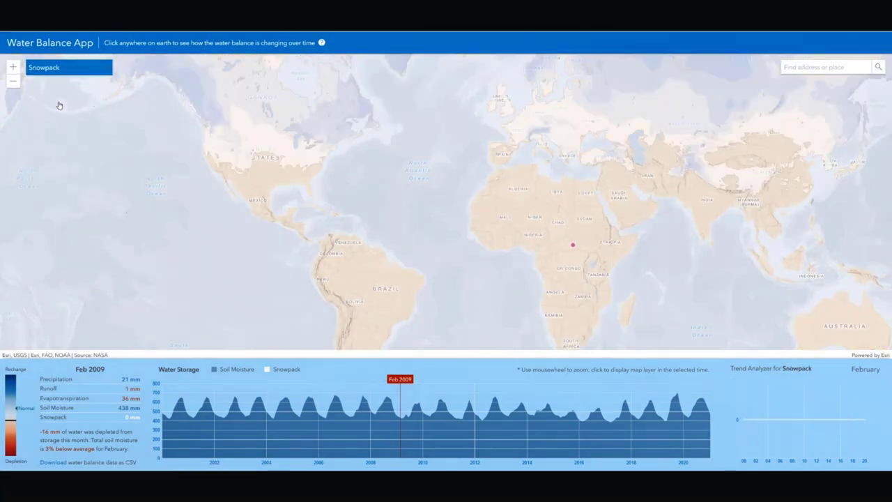
{"action": "left_click", "coordinate": [642, 109]}
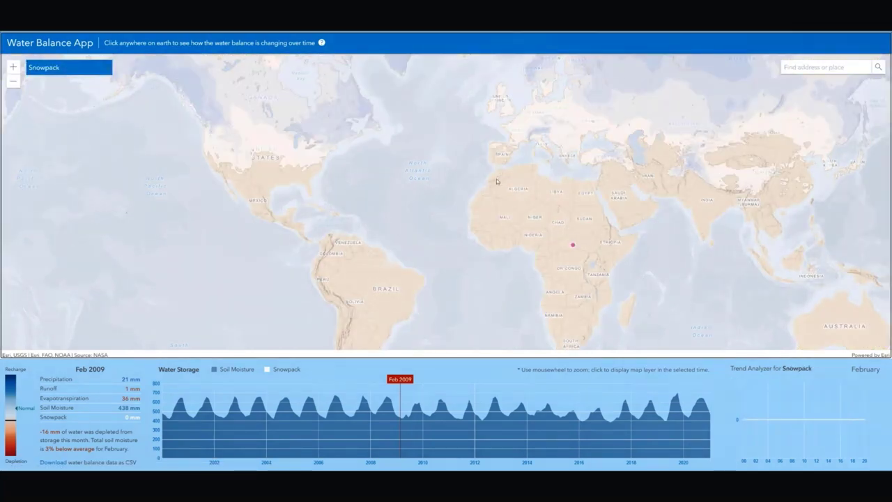
Display the Precipitation layer and show the map for the Jun 2017 peak in the water flux chart.
{"action": "left_click", "coordinate": [89, 70]}
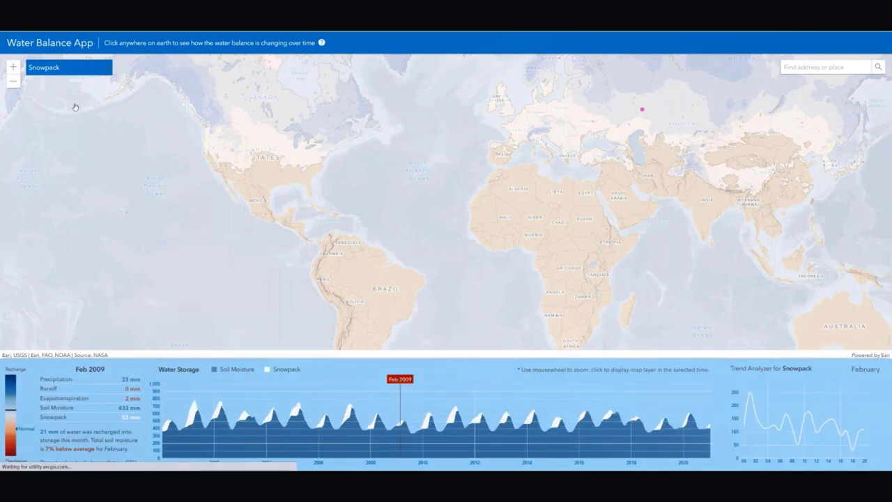
{"action": "left_click", "coordinate": [63, 122]}
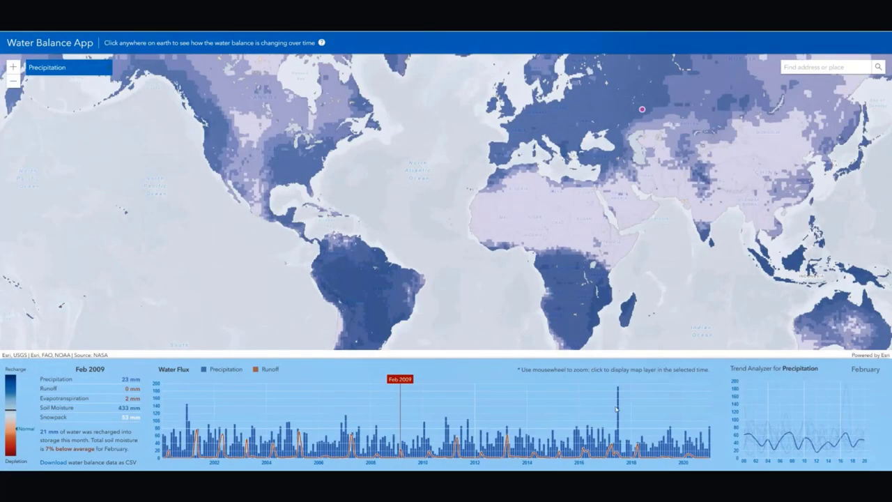
{"action": "mouse_move", "coordinate": [618, 404]}
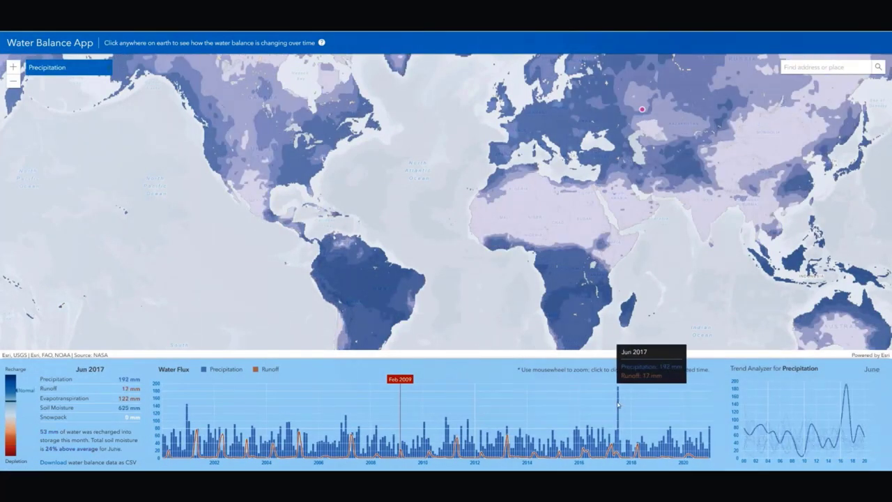
{"action": "left_click", "coordinate": [617, 404]}
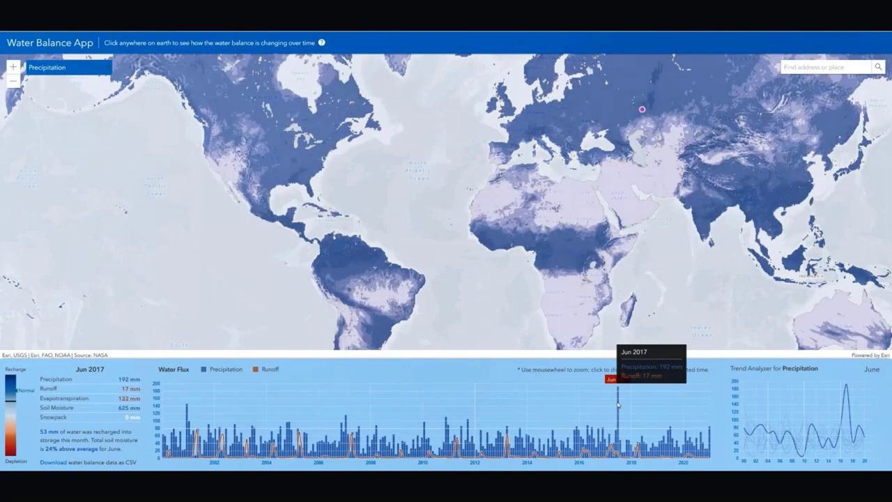
Display the Runoff layer for the selected month and advance the presentation to the ArcGIS Pro demonstration.
{"action": "left_click", "coordinate": [75, 70]}
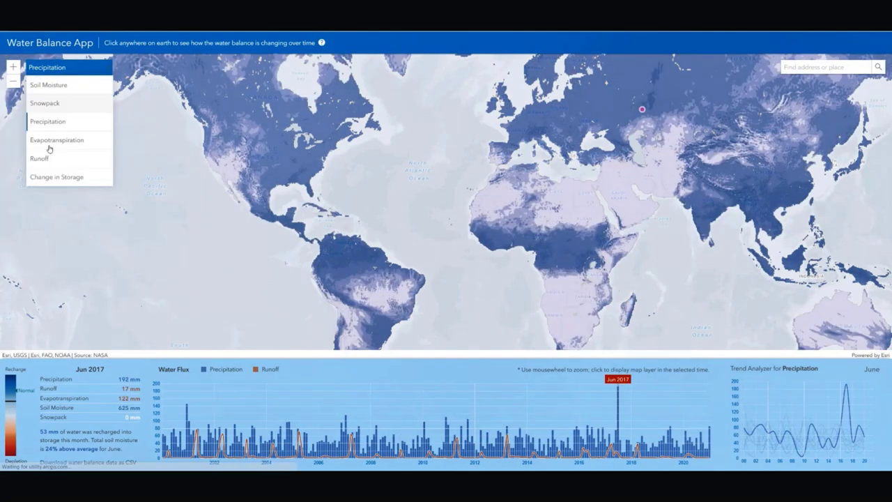
{"action": "left_click", "coordinate": [48, 158]}
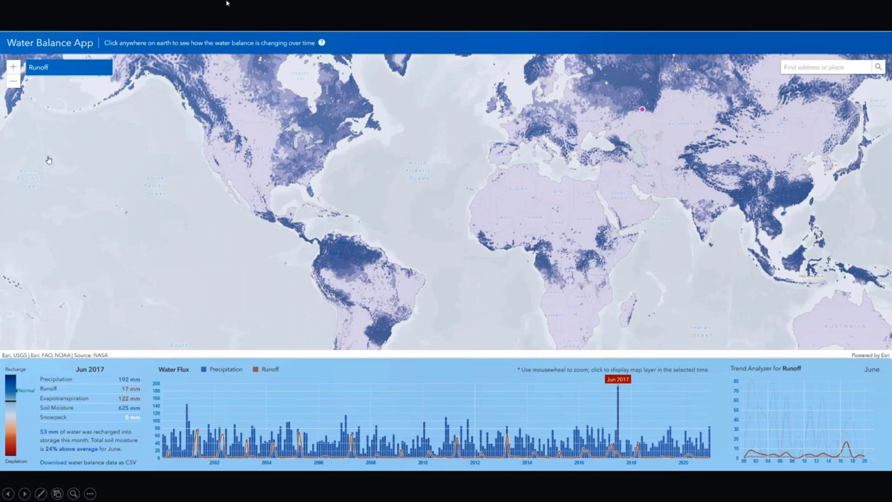
{"action": "key", "text": "Right"}
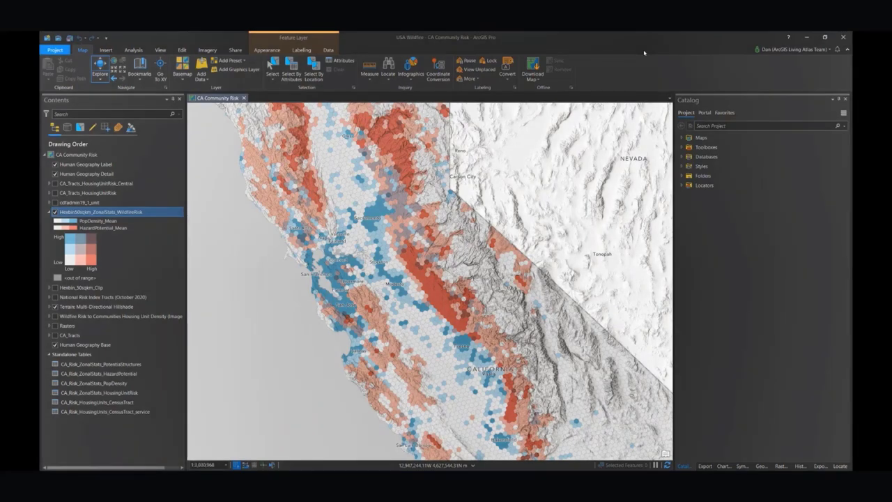
Search the portal's Living Atlas content for "wildfire community risk".
{"action": "left_click", "coordinate": [705, 112]}
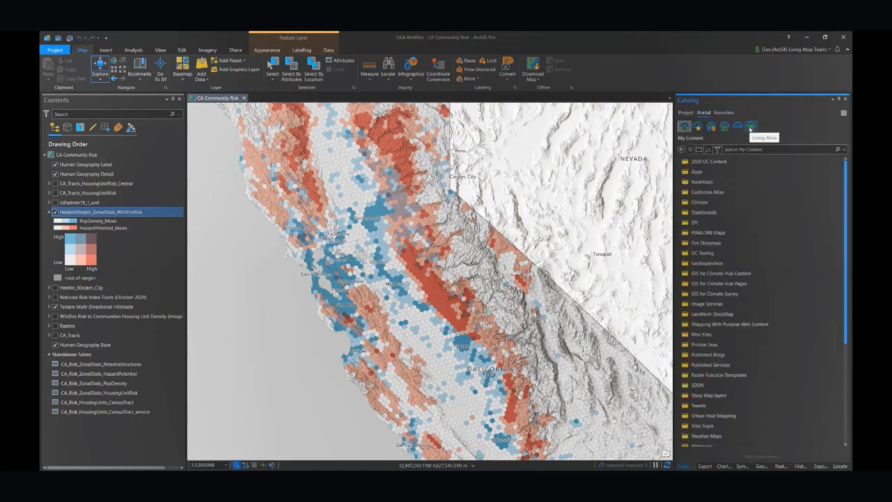
{"action": "left_click", "coordinate": [751, 127]}
{"action": "left_click", "coordinate": [739, 149]}
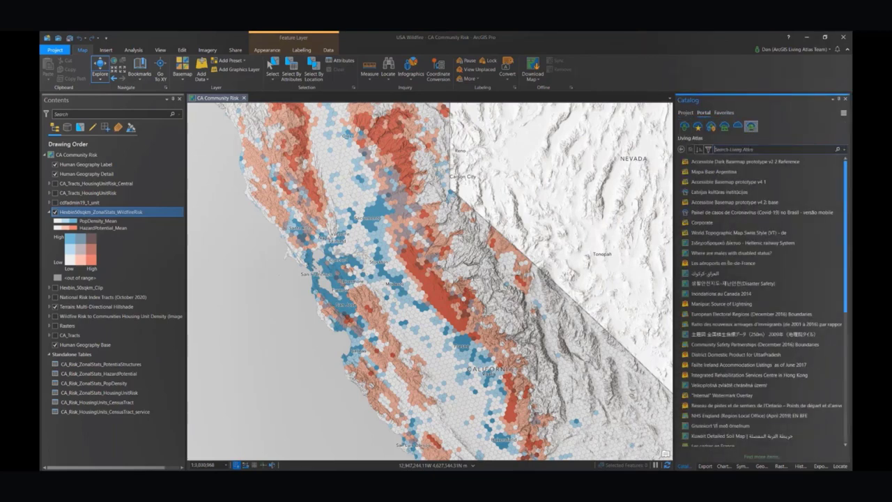
{"action": "type", "text": "wildfire community risk"}
{"action": "key", "text": "Return"}
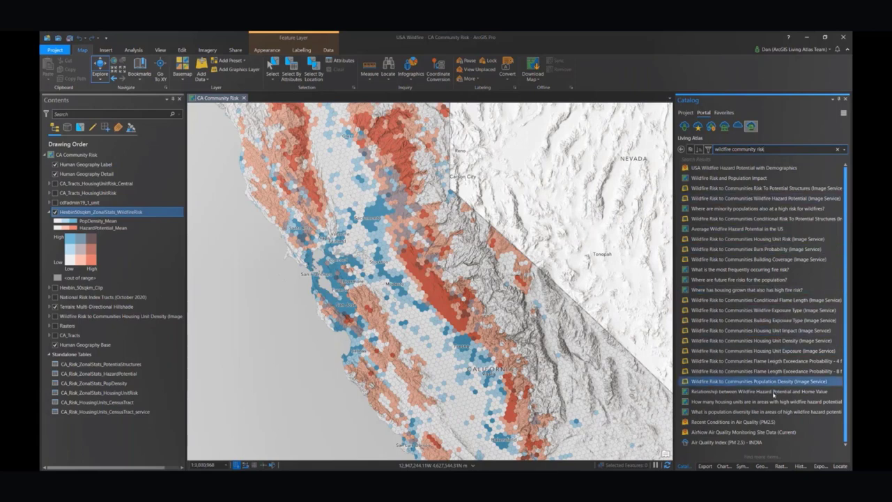
Add the Wildfire Risk to Communities Wildfire Hazard Potential image service to the map and hide the Hexbin50sqkm_ZonalStats_WildfireRisk layer.
{"action": "mouse_move", "coordinate": [774, 376]}
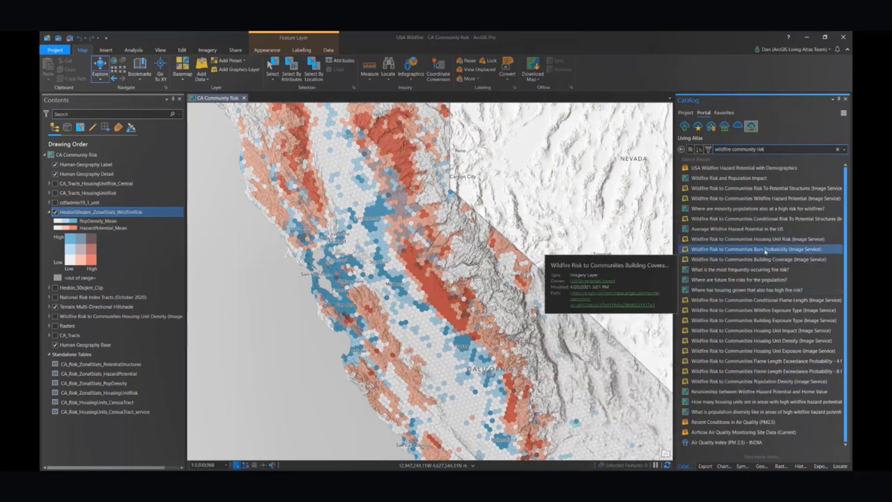
{"action": "mouse_move", "coordinate": [760, 198]}
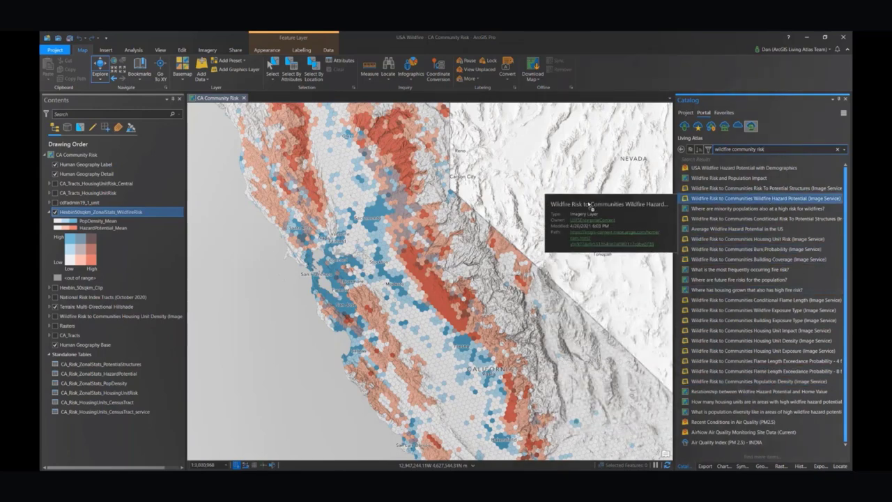
{"action": "left_click", "coordinate": [442, 236]}
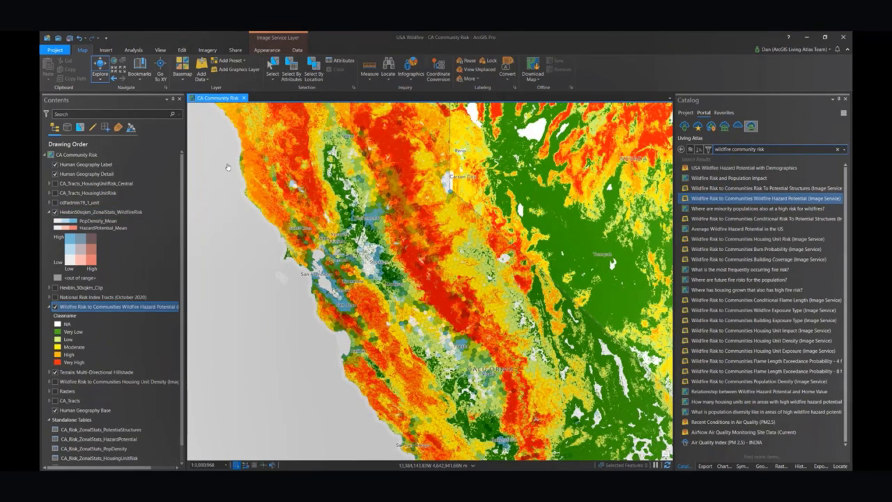
{"action": "left_click", "coordinate": [55, 212]}
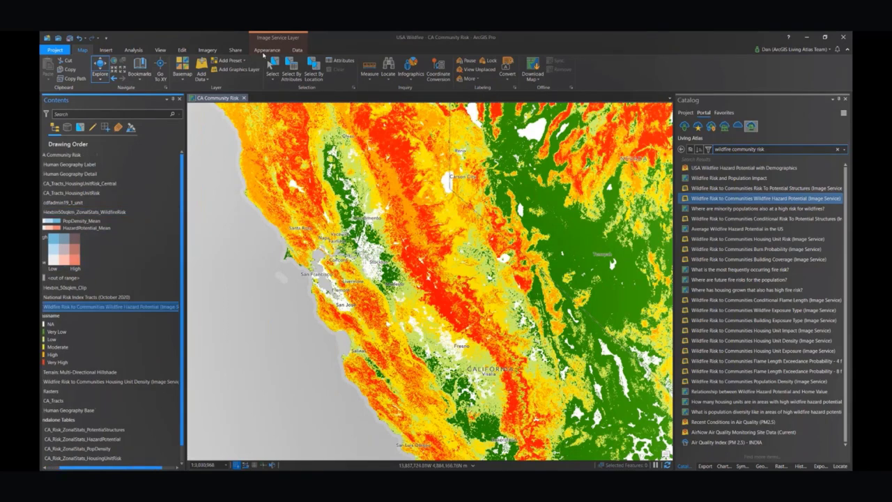
Set the Wildfire Hazard Potential layer's blend mode to Multiply and inspect it over the hillshade in central California.
{"action": "key", "text": "F2"}
{"action": "left_click", "coordinate": [200, 70]}
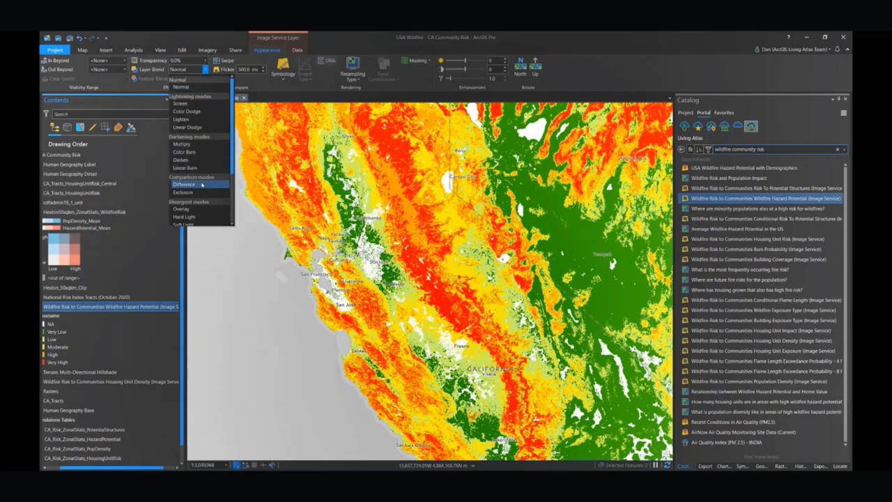
{"action": "left_click", "coordinate": [199, 145]}
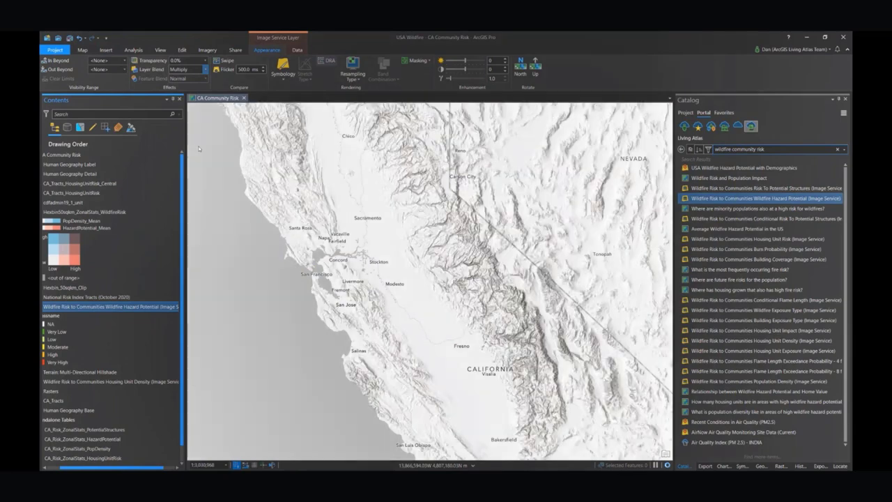
{"action": "left_click_drag", "start_coordinate": [78, 469], "coordinate": [61, 469]}
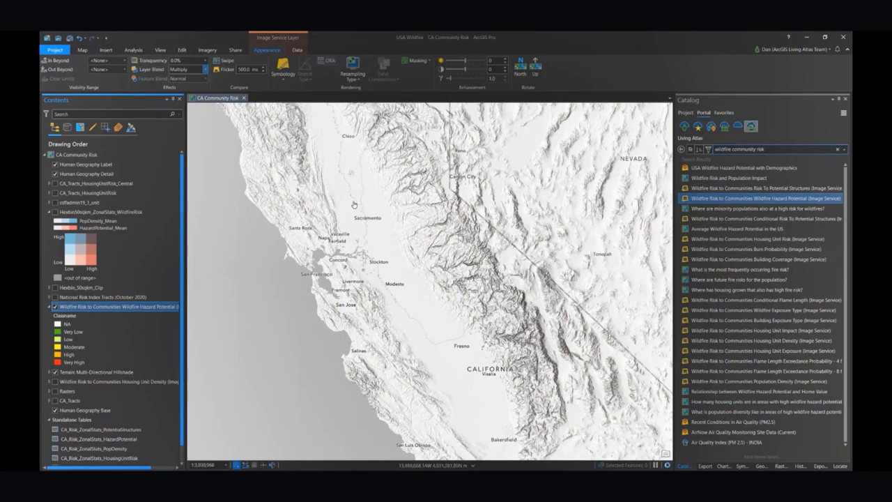
{"action": "scroll", "coordinate": [439, 272], "scroll_direction": "up", "scroll_amount": 1}
{"action": "scroll", "coordinate": [492, 332], "scroll_direction": "up", "scroll_amount": 3}
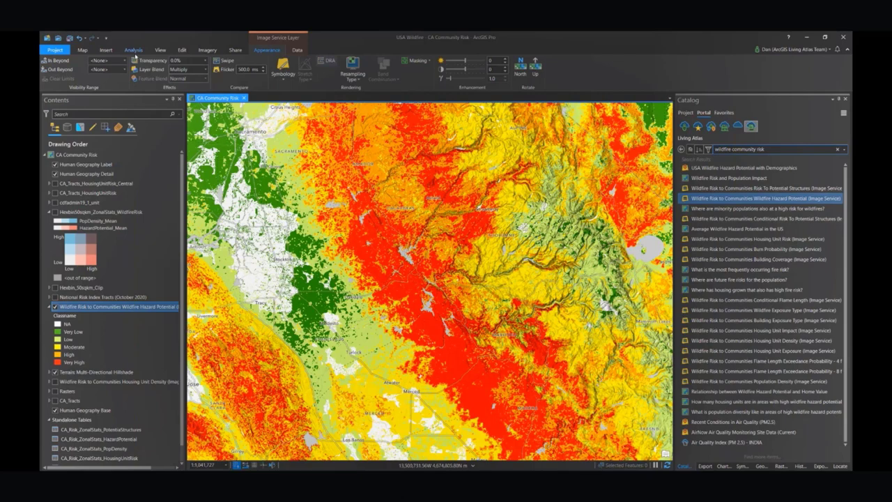
Open the geoprocessing tools list for the CA Community Risk map.
{"action": "left_click", "coordinate": [134, 51]}
{"action": "left_click", "coordinate": [132, 70]}
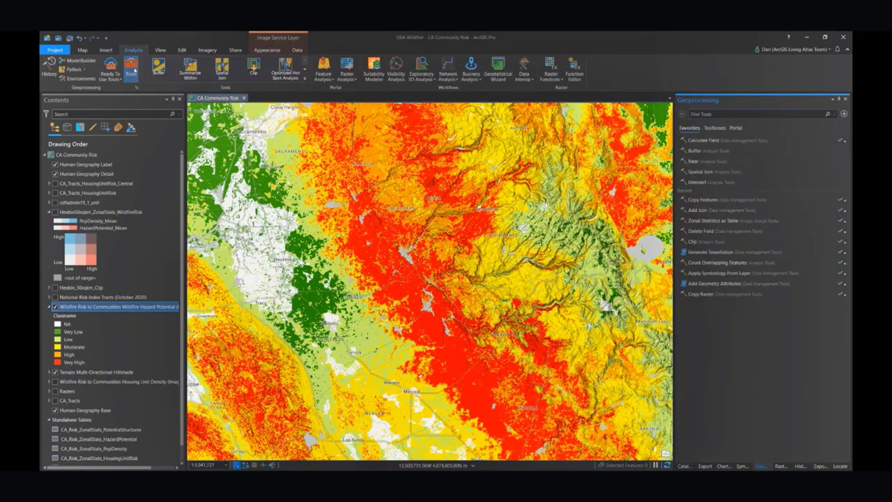
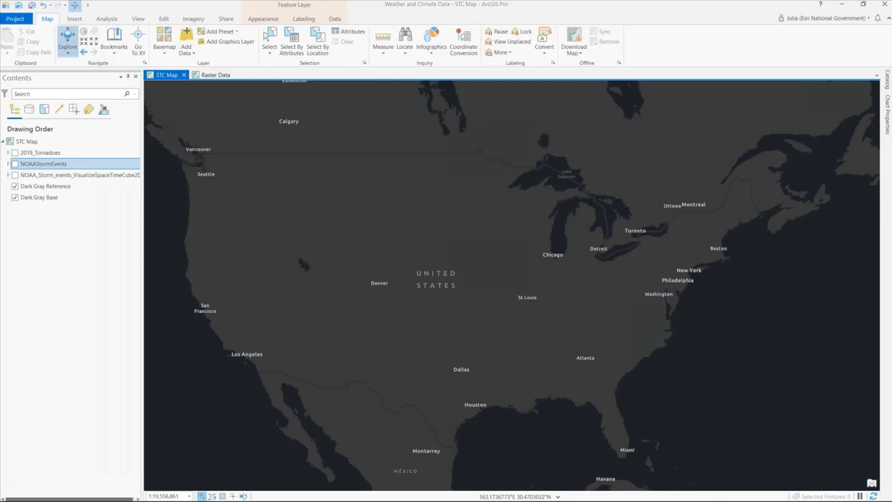
Check the signed-in portal account and browse the portal's My Content and My Organization as data sources for the STC Map.
{"action": "left_click", "coordinate": [831, 19]}
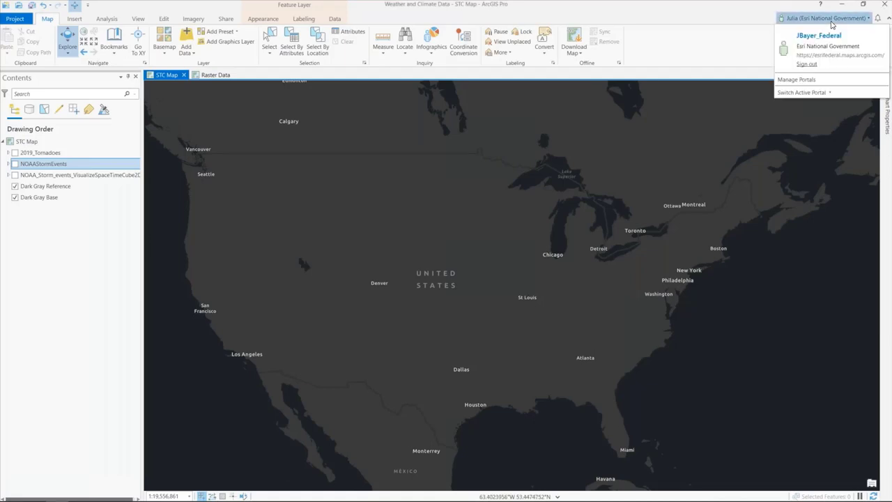
{"action": "left_click", "coordinate": [832, 21]}
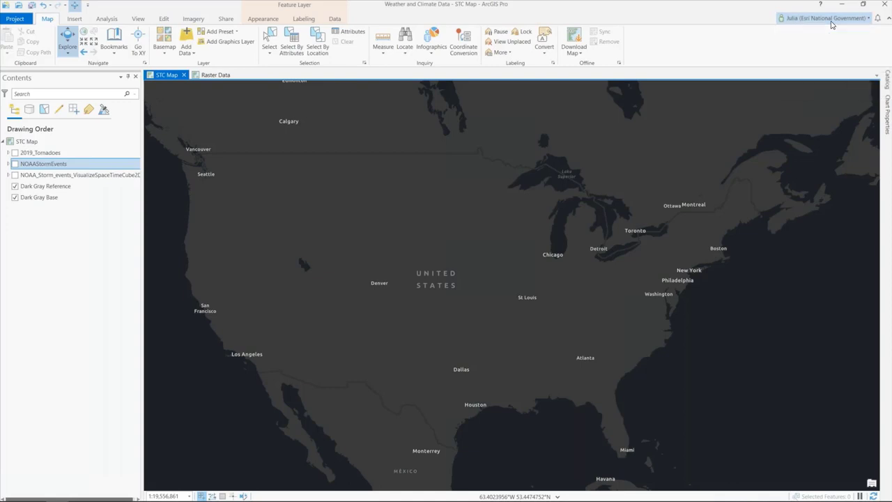
{"action": "left_click", "coordinate": [194, 54]}
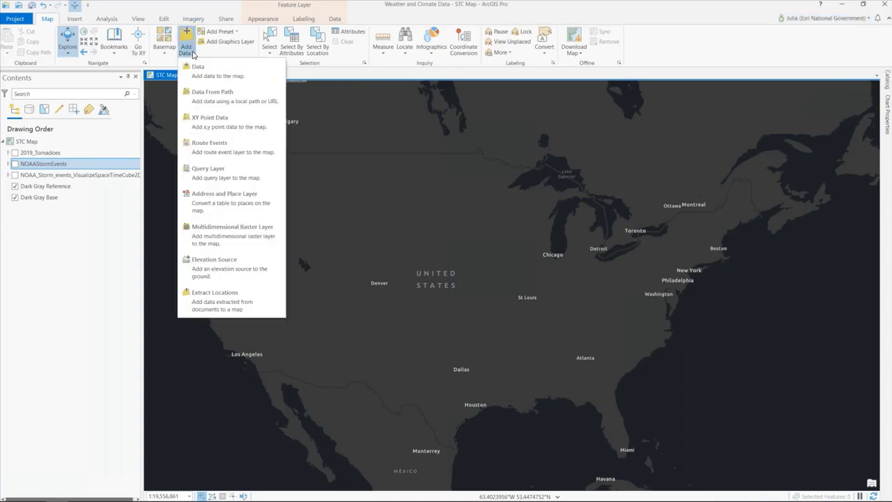
{"action": "left_click", "coordinate": [198, 70]}
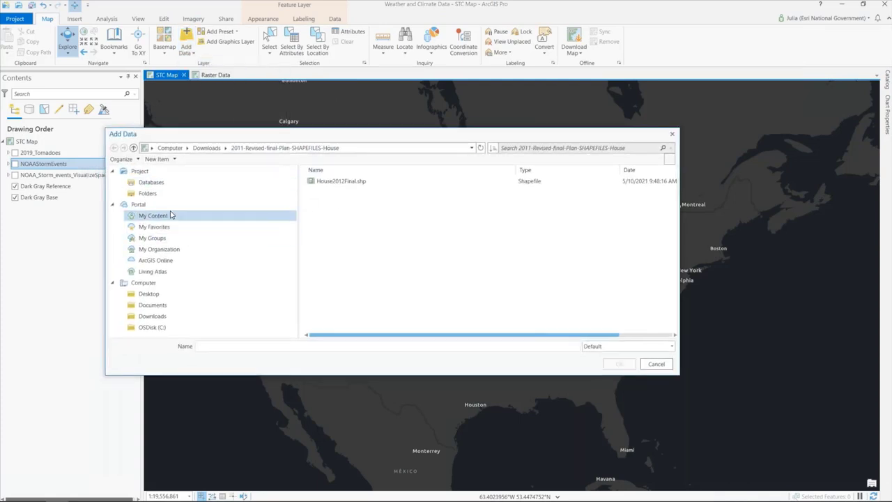
{"action": "left_click", "coordinate": [168, 205]}
{"action": "left_click", "coordinate": [174, 283]}
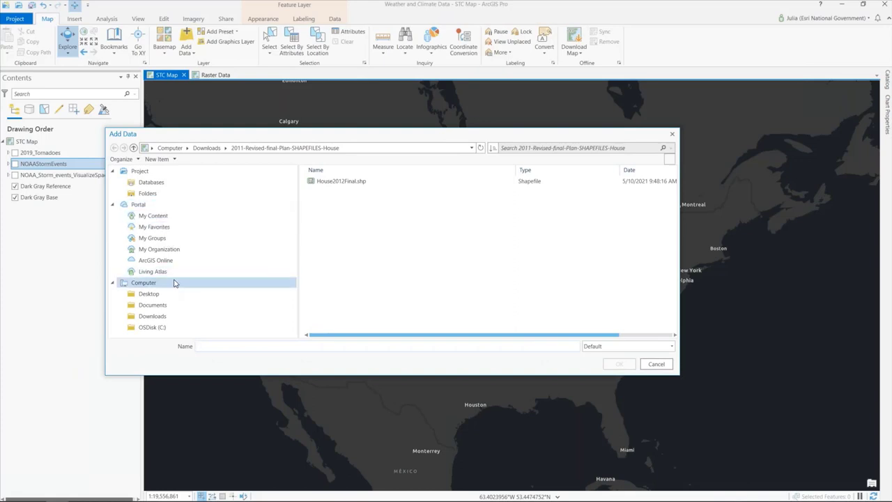
{"action": "left_click", "coordinate": [157, 216]}
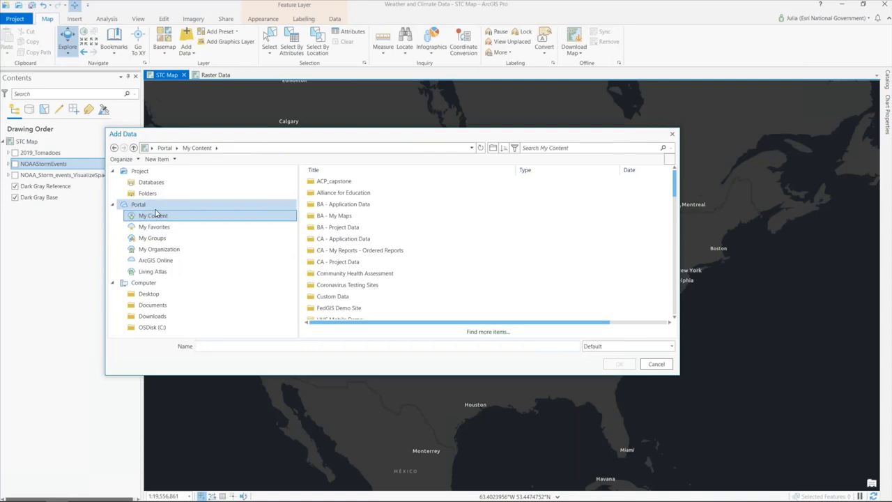
{"action": "left_click", "coordinate": [165, 251]}
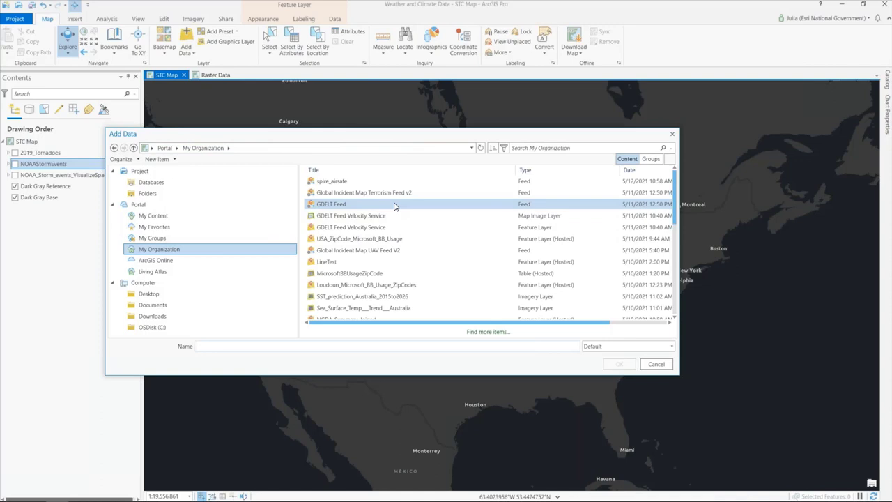
Search Living Atlas for "noaa storm", pick out NOAA Storm Events Database 1950-2019, and close the Add Data dialog without adding it.
{"action": "left_click", "coordinate": [157, 272]}
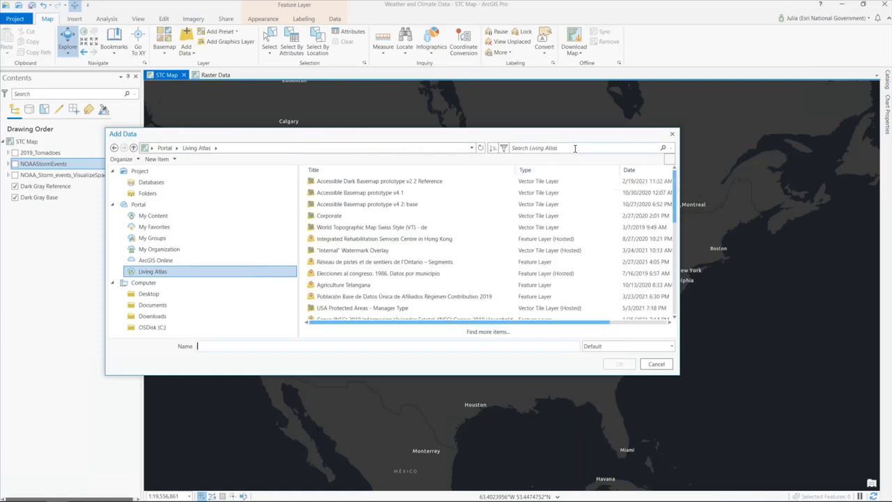
{"action": "left_click", "coordinate": [575, 148]}
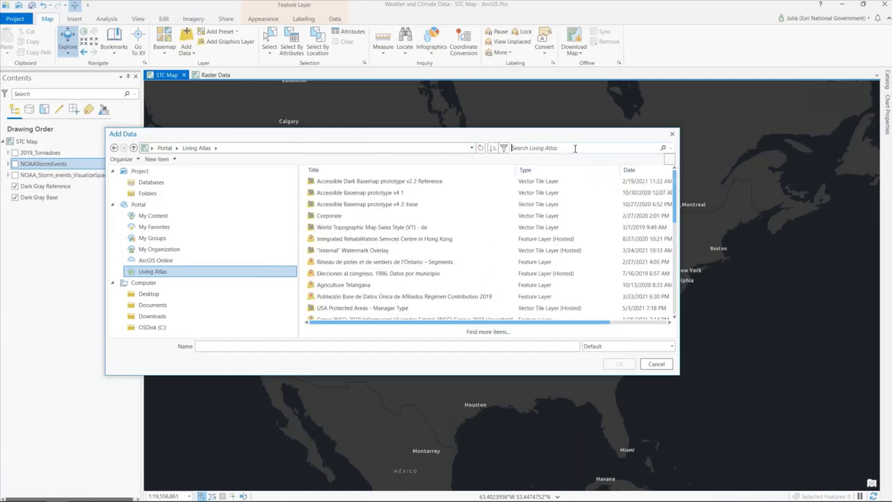
{"action": "type", "text": "n"}
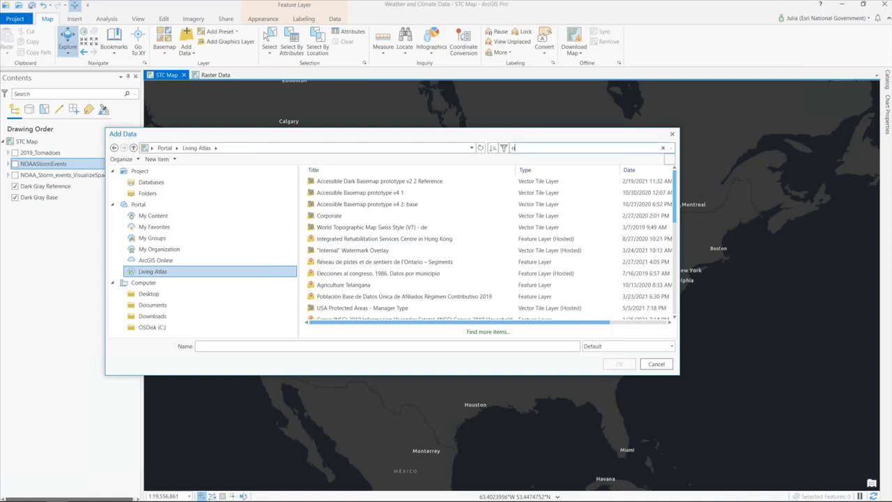
{"action": "type", "text": "oaa storm"}
{"action": "key", "text": "Return"}
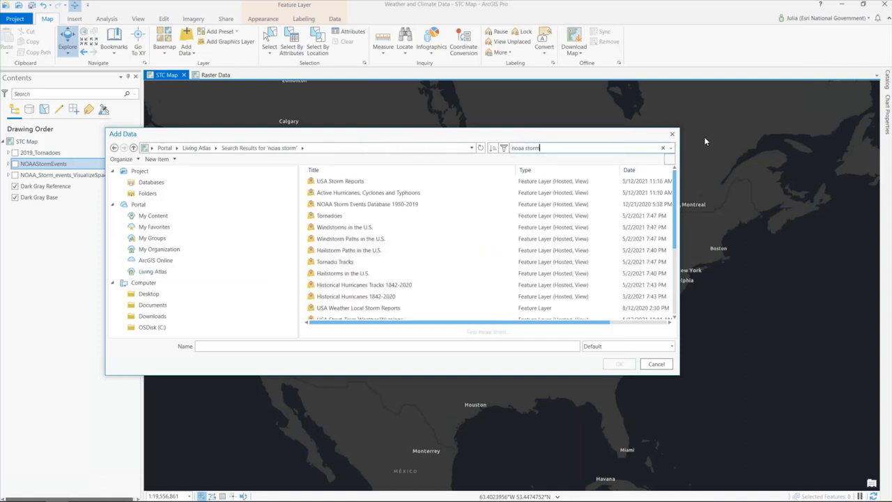
{"action": "left_click", "coordinate": [469, 205]}
{"action": "left_click", "coordinate": [672, 133]}
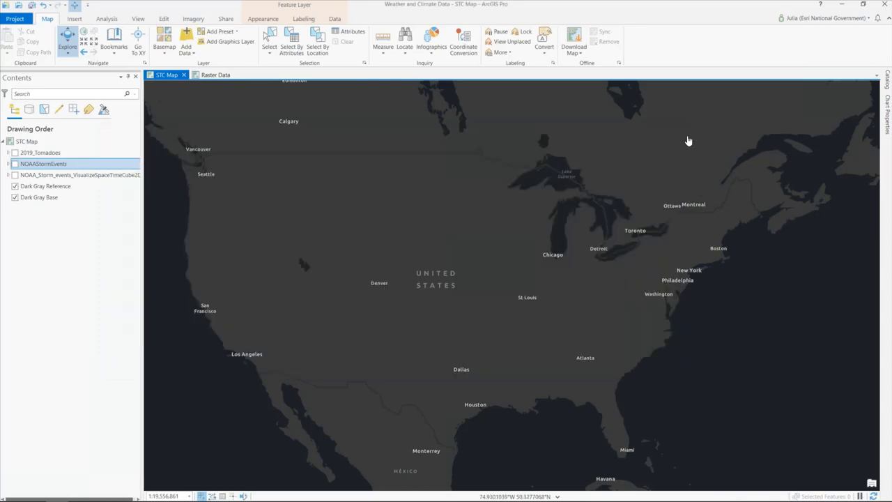
Preview the NOAAStormEvents layer, hide it again and display the 2019_Tornadoes layer.
{"action": "left_click", "coordinate": [15, 164]}
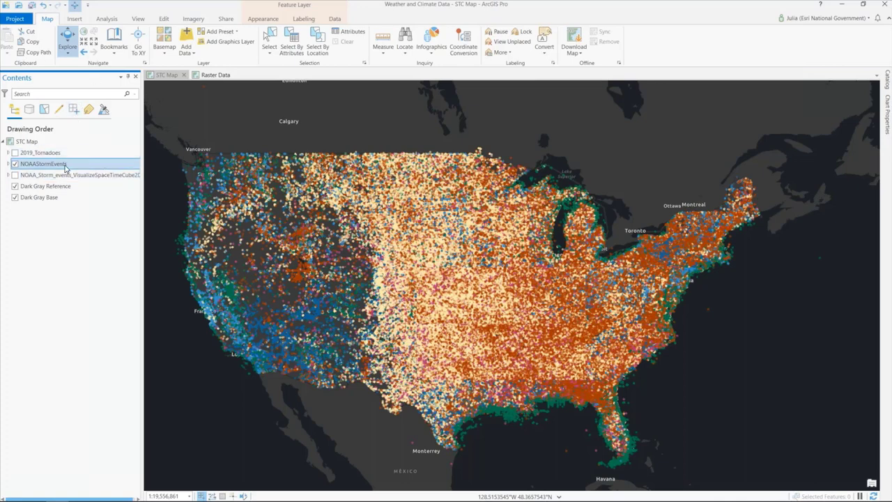
{"action": "left_click", "coordinate": [15, 164]}
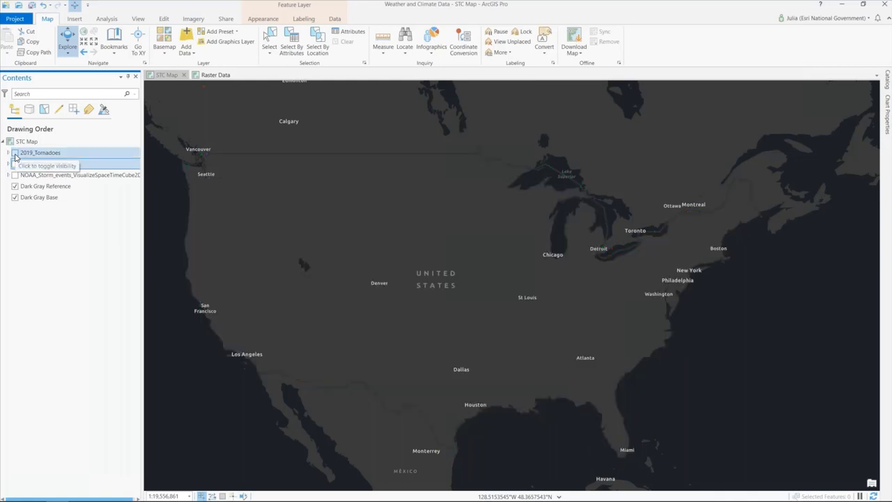
{"action": "left_click", "coordinate": [15, 153]}
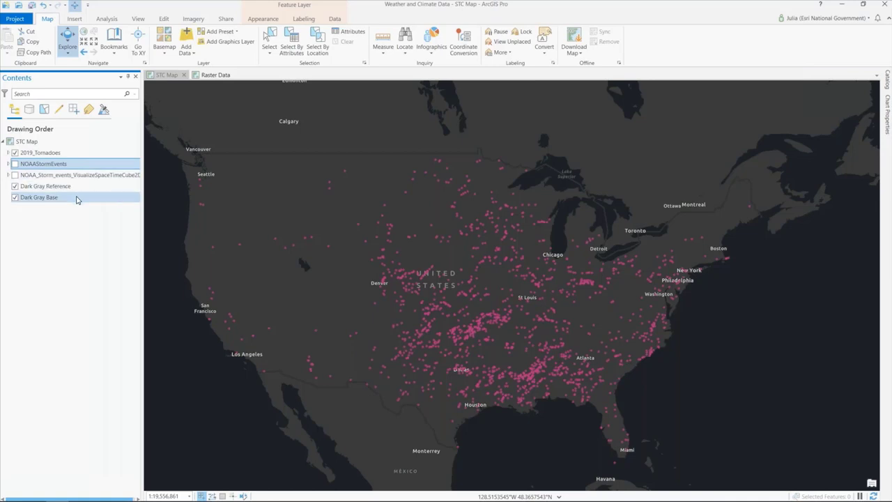
Create a calendar heat chart for the NOAAStormEvents layer with Date as its date variable.
{"action": "left_click", "coordinate": [333, 20]}
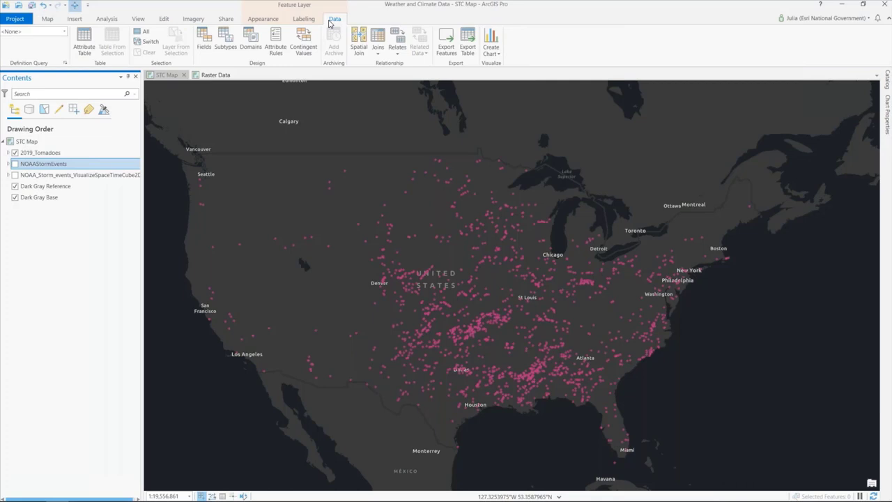
{"action": "left_click", "coordinate": [501, 55]}
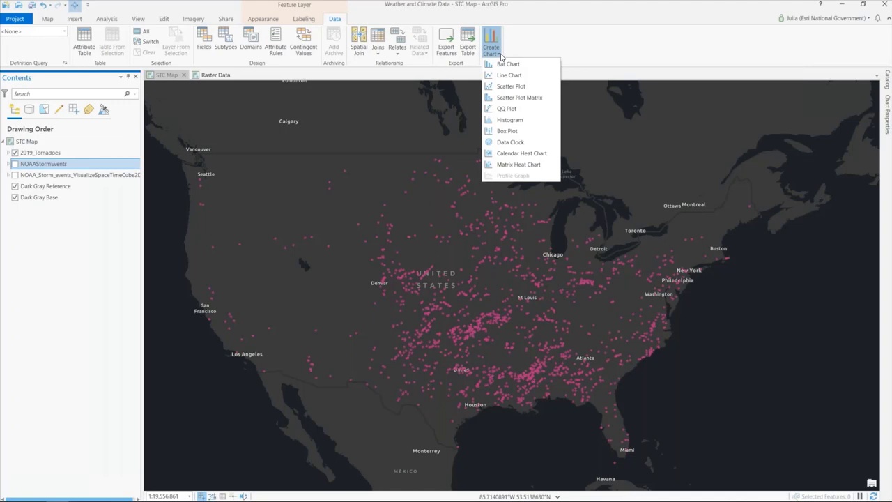
{"action": "left_click", "coordinate": [531, 159]}
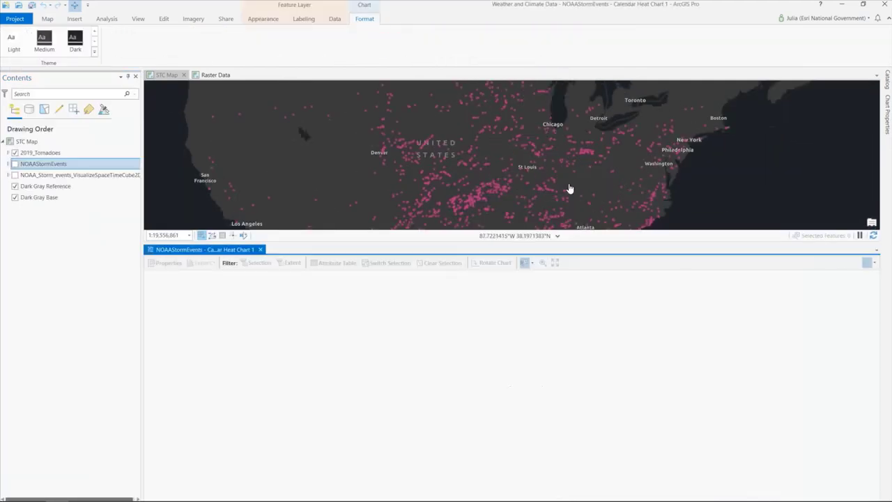
{"action": "left_click", "coordinate": [887, 128]}
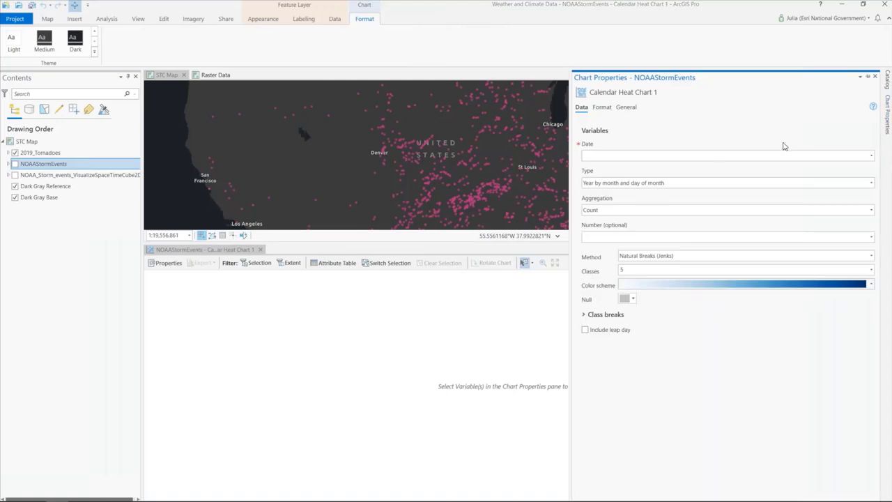
{"action": "left_click", "coordinate": [872, 155]}
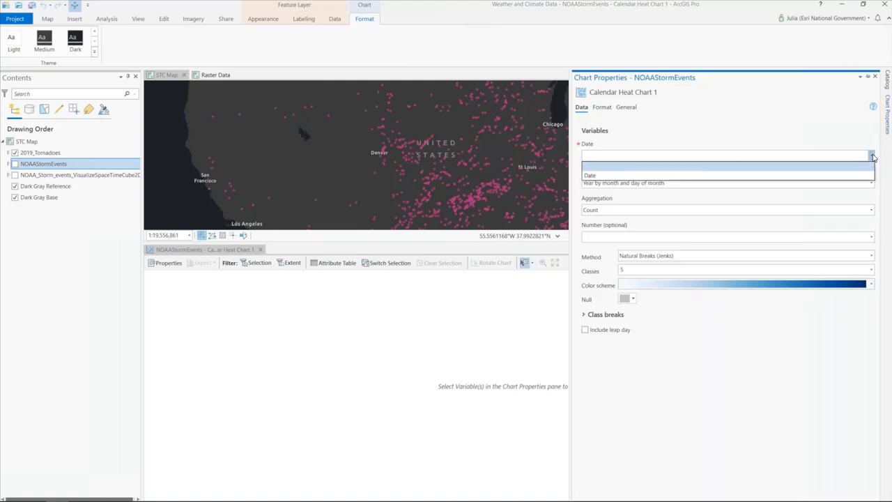
{"action": "left_click", "coordinate": [855, 176]}
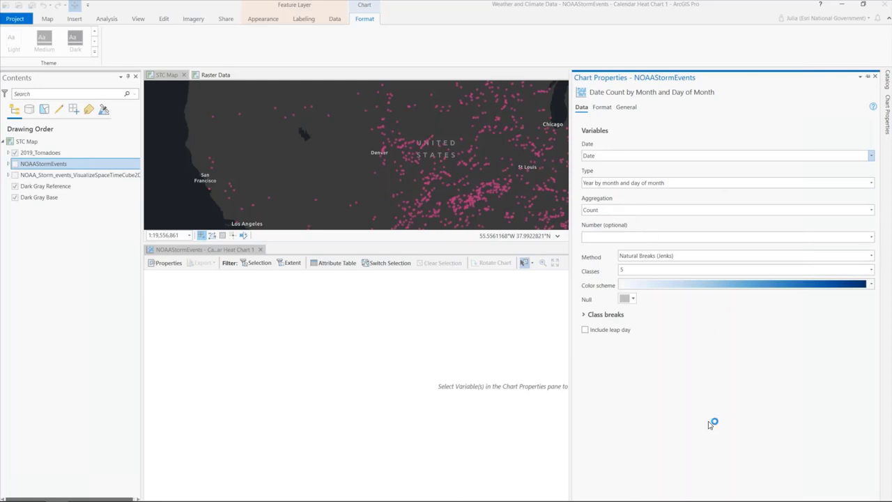
Try to hide the 2019_Tornadoes layer and collapse the chart's properties pane.
{"action": "left_click", "coordinate": [14, 152]}
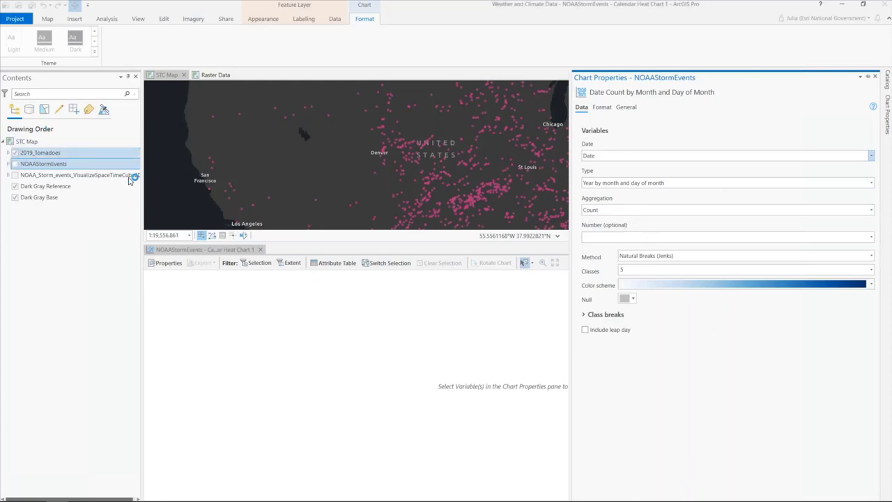
{"action": "left_click", "coordinate": [869, 76]}
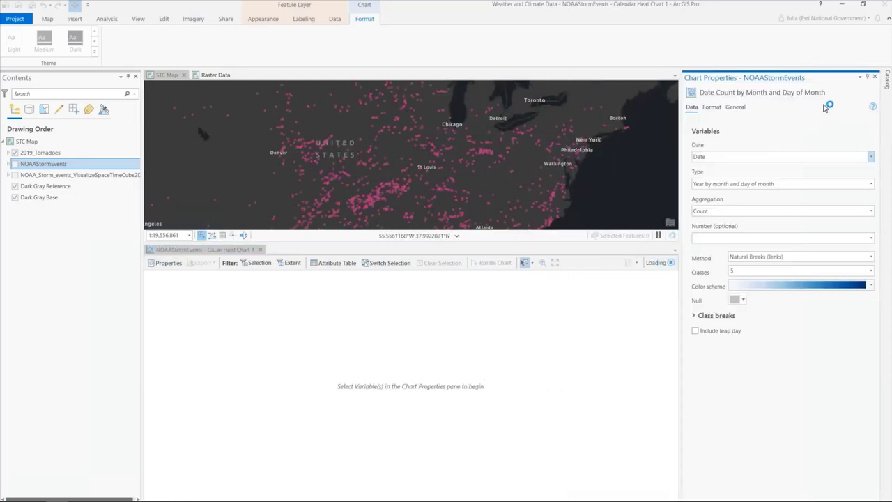
{"action": "left_click", "coordinate": [868, 76]}
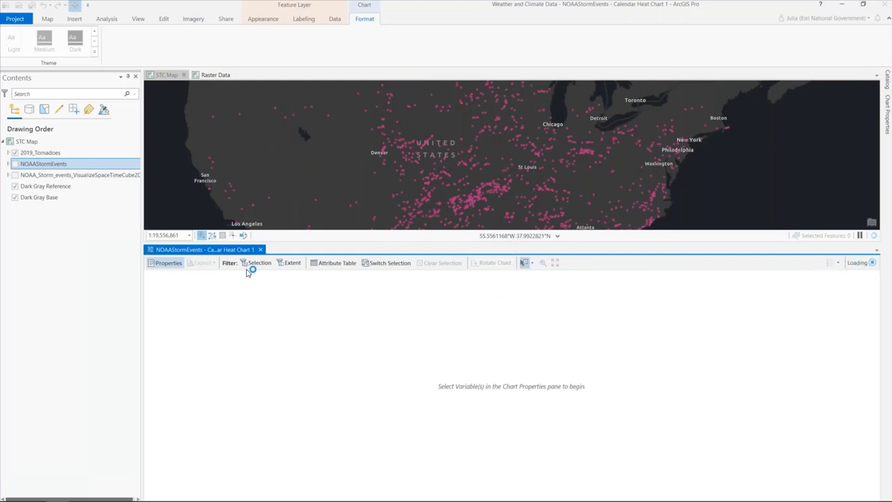
{"action": "left_click", "coordinate": [14, 152]}
{"action": "left_click", "coordinate": [47, 19]}
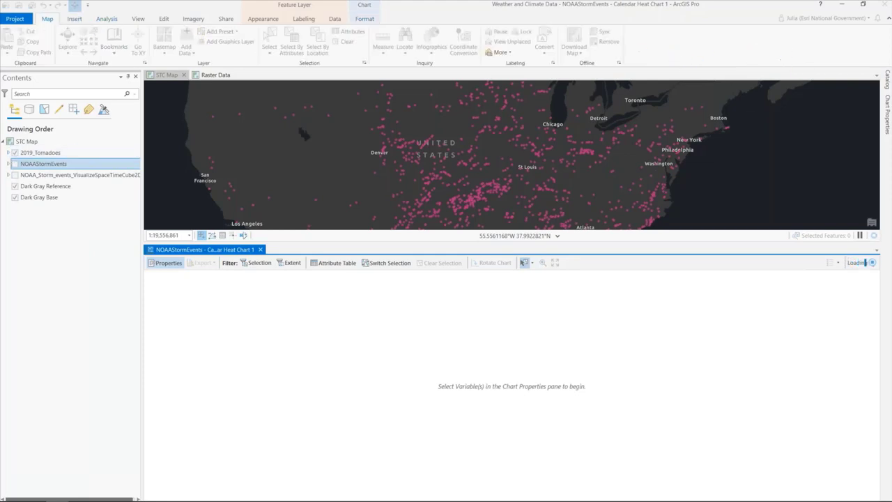
Look through the project's Notebooks folder in the catalog.
{"action": "left_click", "coordinate": [889, 83]}
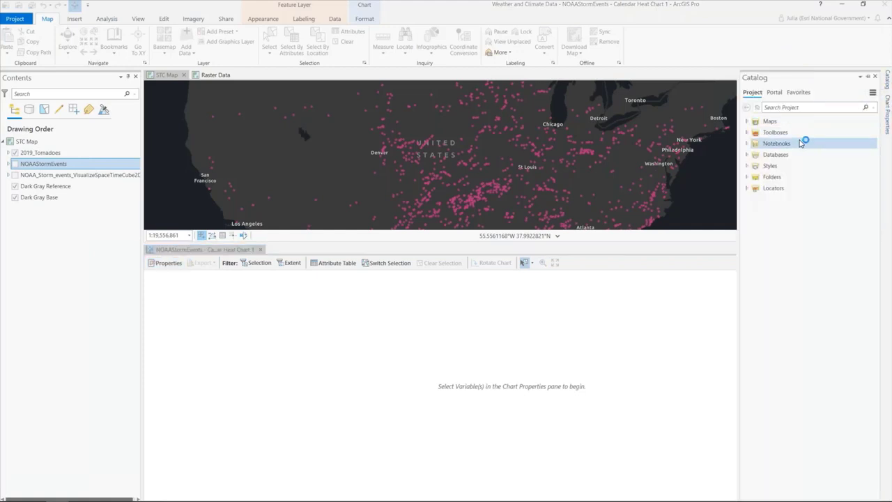
{"action": "left_click", "coordinate": [748, 143]}
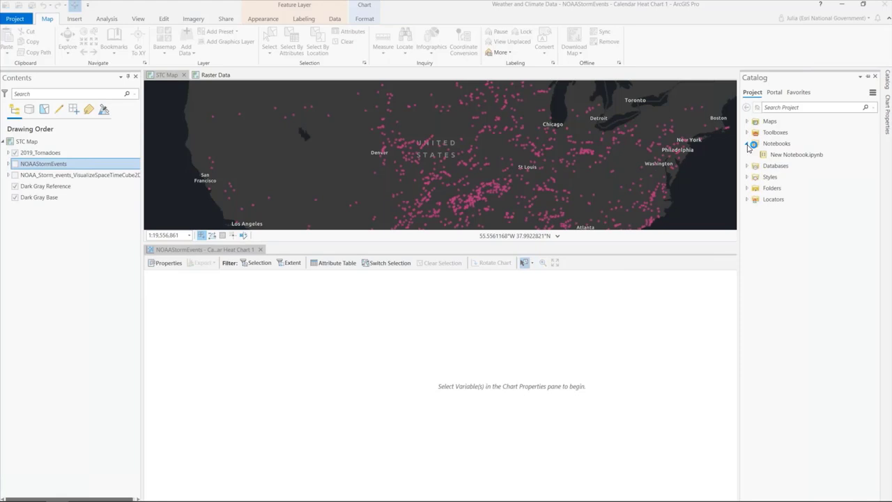
{"action": "left_click", "coordinate": [788, 145]}
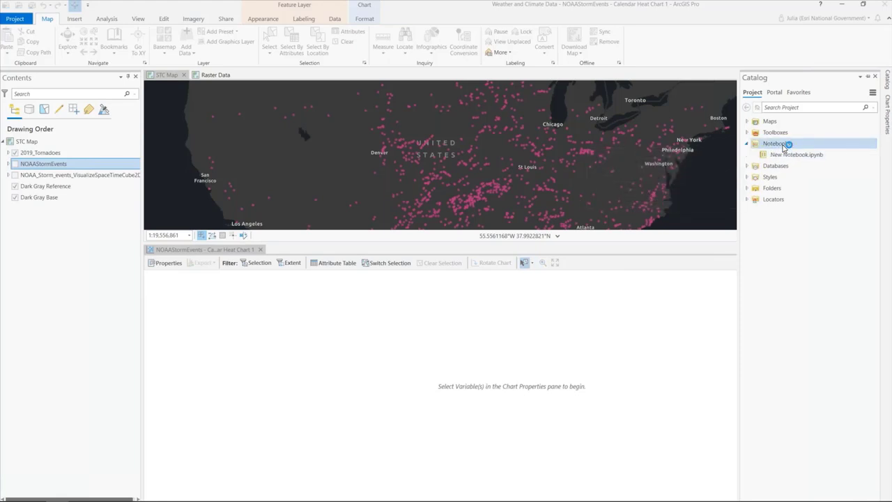
{"action": "right_click", "coordinate": [784, 145]}
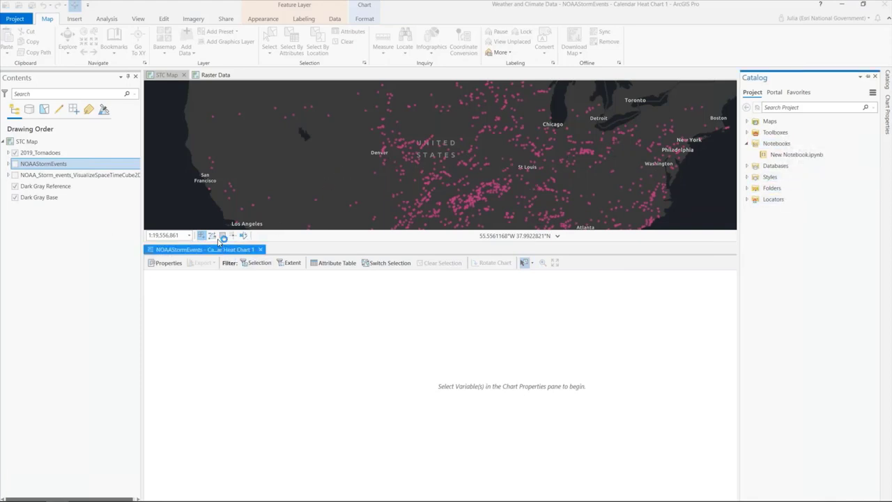
Switch to the Raster Data map and close the NOAAStormEvents calendar heat chart view.
{"action": "left_click", "coordinate": [213, 76]}
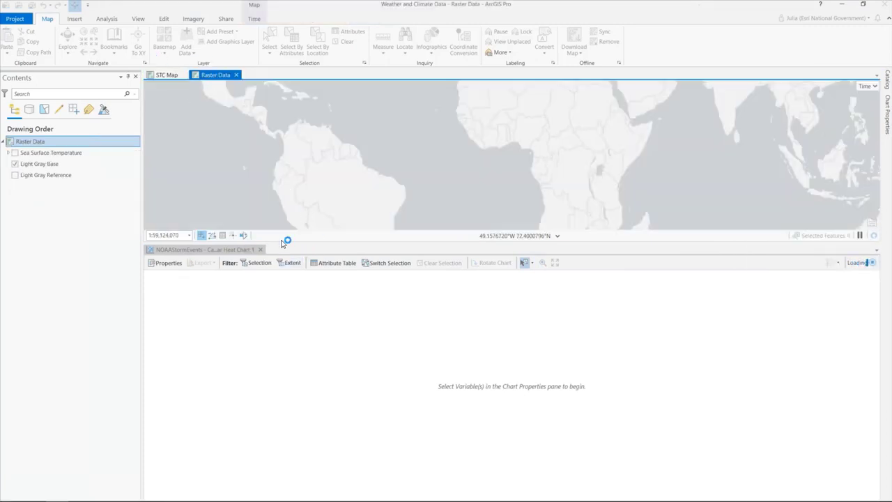
{"action": "left_click", "coordinate": [259, 249]}
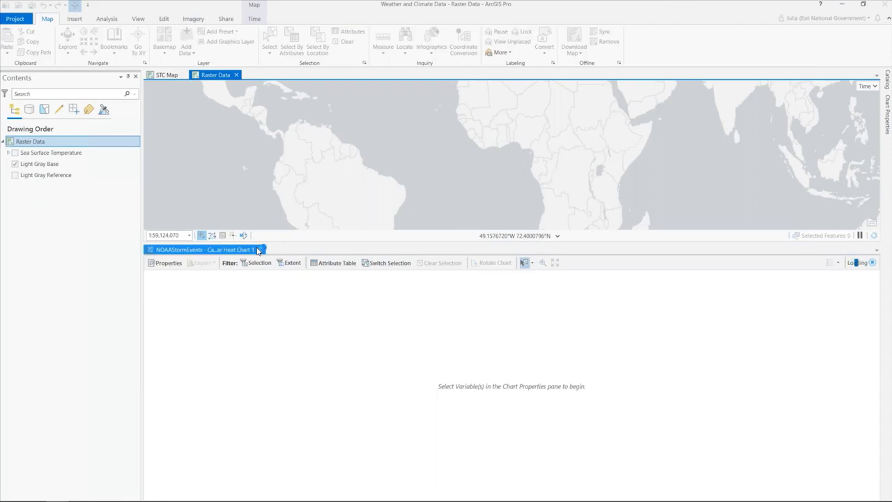
{"action": "left_click", "coordinate": [260, 250]}
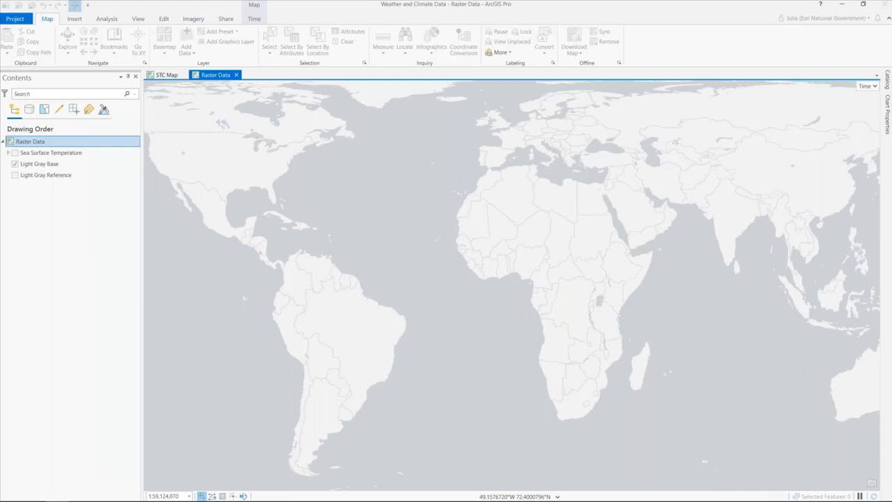
{"action": "left_click", "coordinate": [75, 19]}
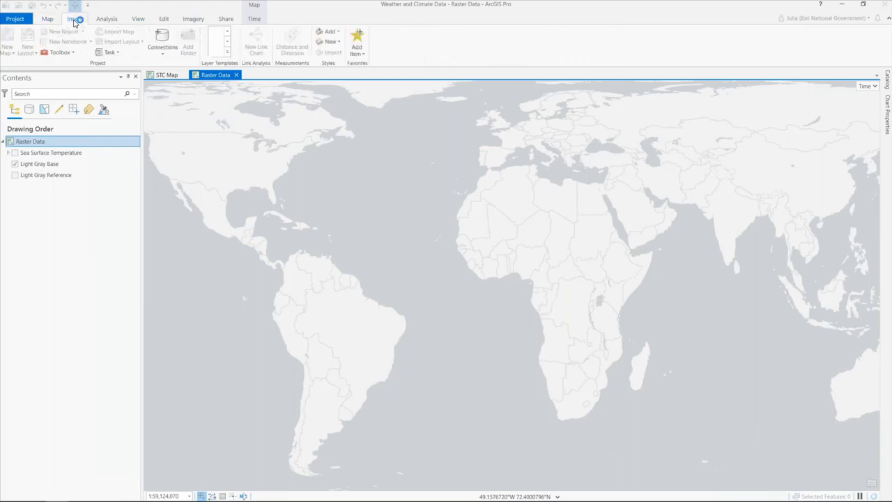
{"action": "left_click", "coordinate": [48, 20]}
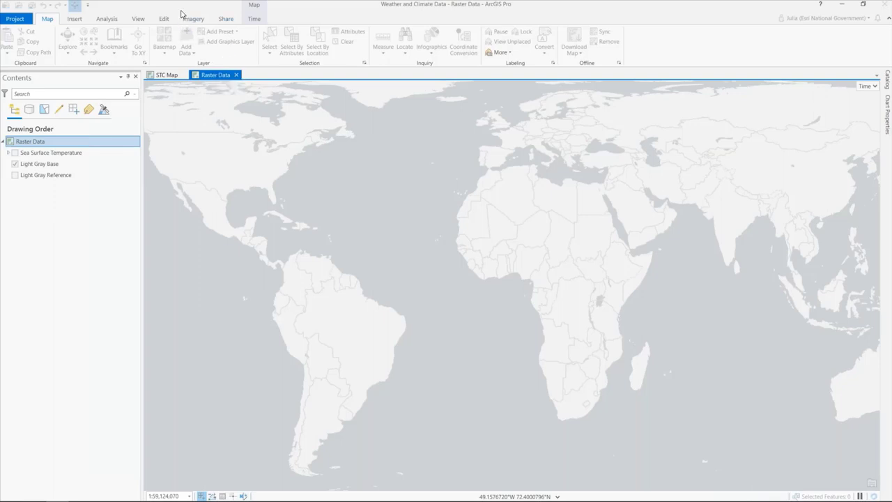
{"action": "left_click", "coordinate": [16, 161]}
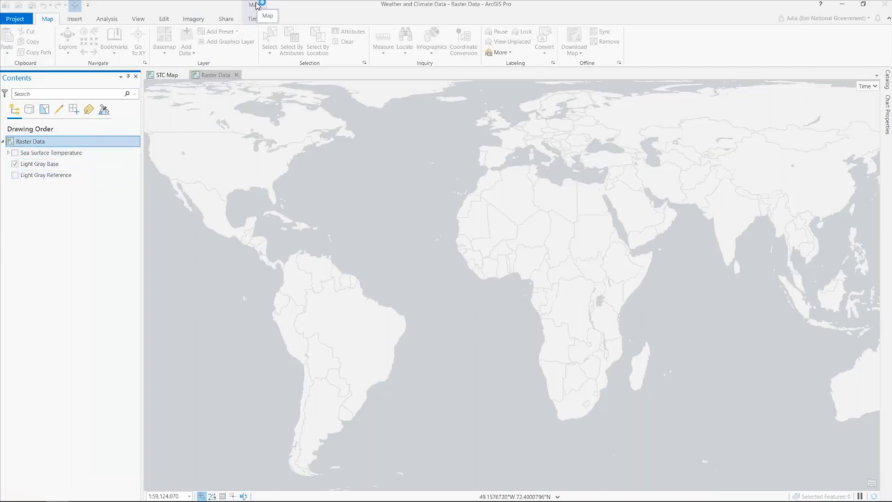
{"action": "double_click", "coordinate": [317, 17]}
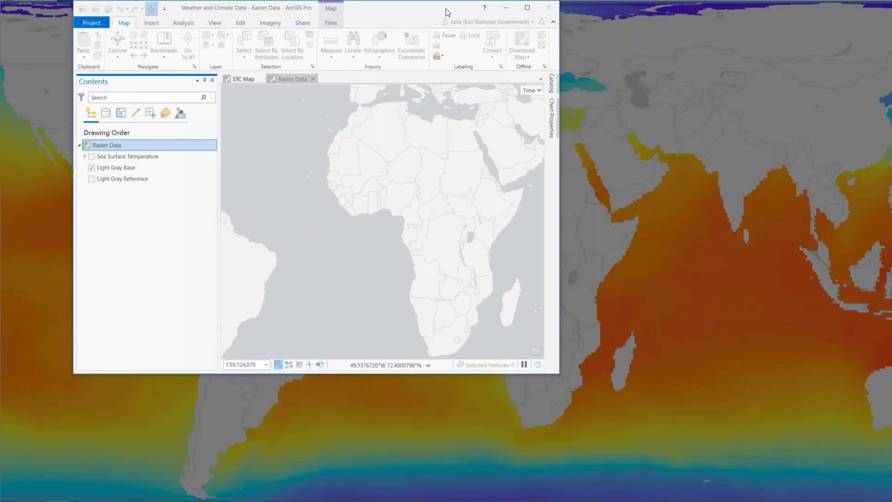
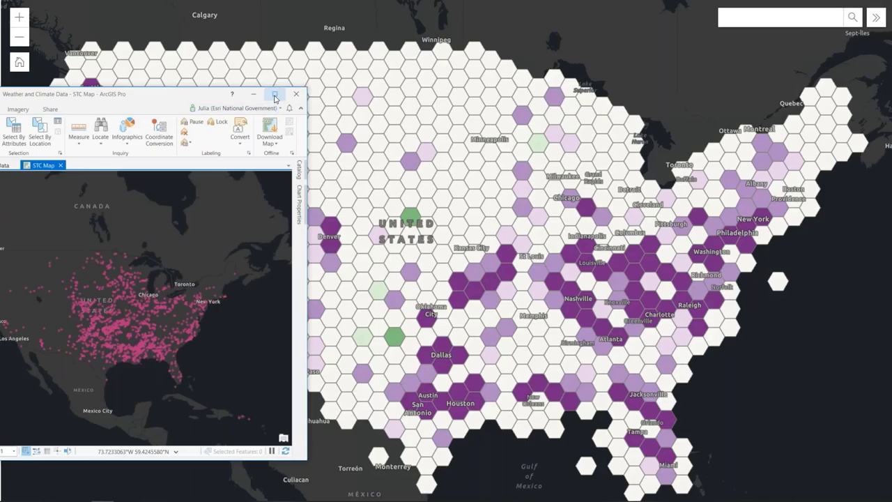
Open the 2019_Tornadoes chart of date counts by month and day, and select its December 16 cell to locate those tornadoes on the map.
{"action": "left_click", "coordinate": [274, 93]}
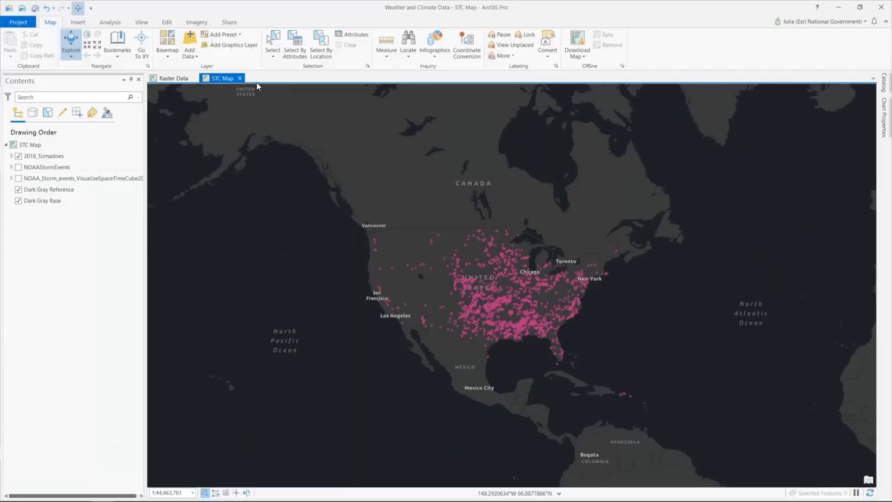
{"action": "left_click", "coordinate": [11, 157]}
{"action": "left_click", "coordinate": [59, 272]}
{"action": "right_click", "coordinate": [59, 273]}
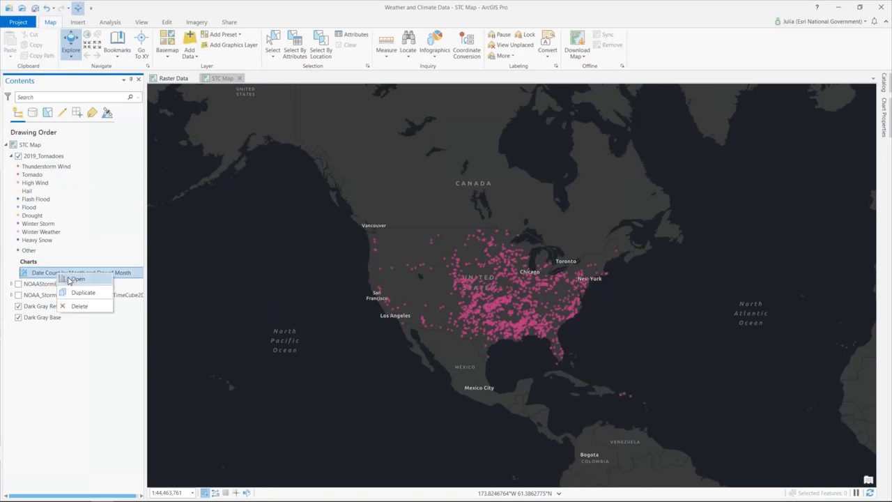
{"action": "left_click", "coordinate": [70, 279]}
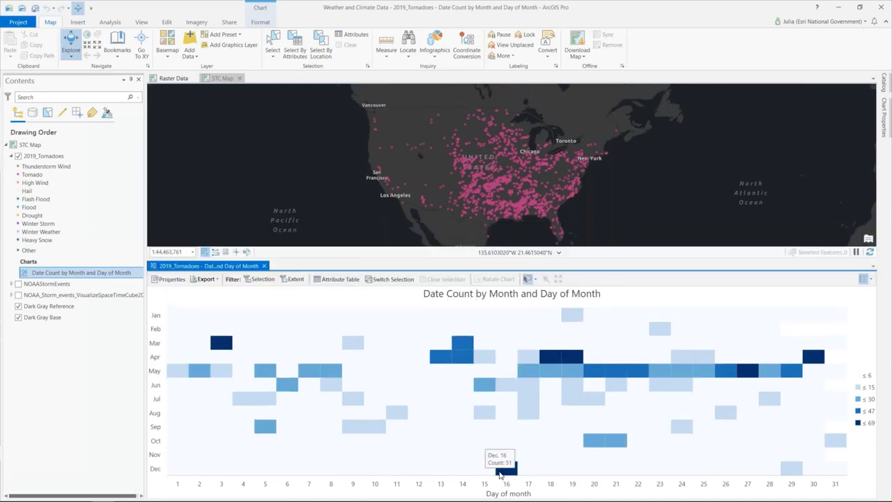
{"action": "left_click", "coordinate": [502, 472]}
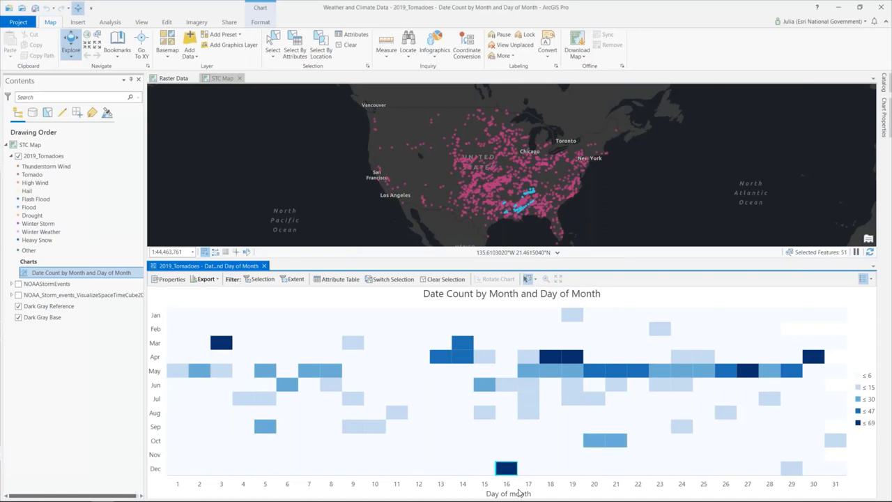
{"action": "scroll", "coordinate": [516, 209], "scroll_direction": "up", "scroll_amount": 2}
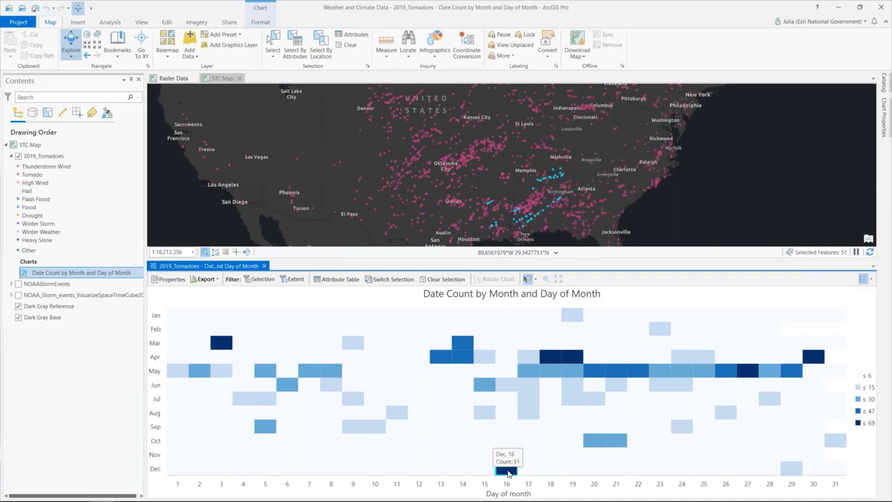
Clear the tornado selection, close its chart, and switch to the Raster Data map.
{"action": "left_click", "coordinate": [343, 45]}
{"action": "left_click", "coordinate": [263, 265]}
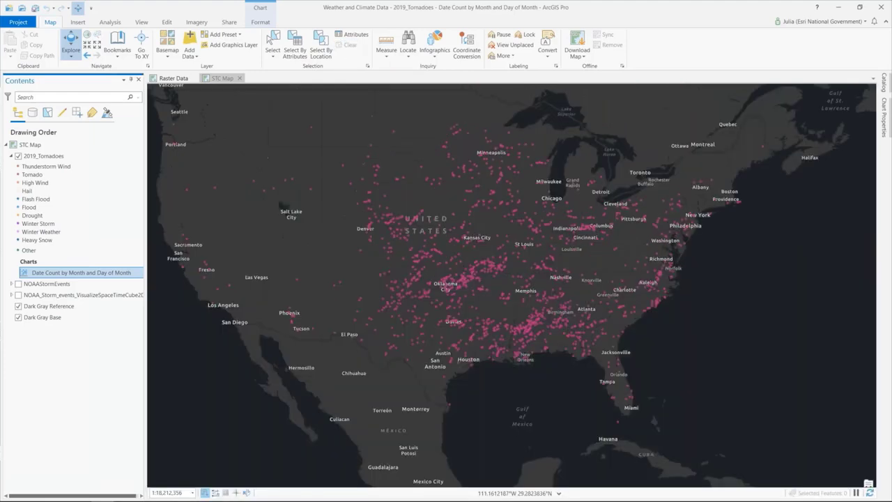
{"action": "left_click", "coordinate": [174, 79]}
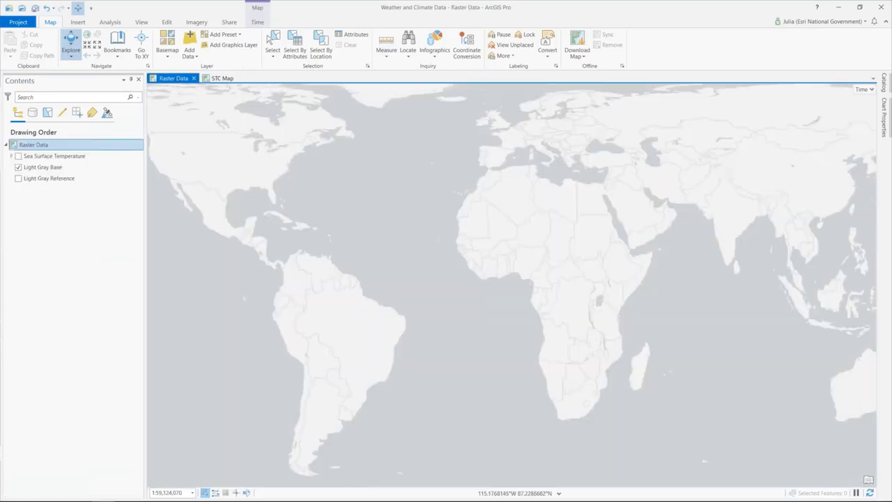
{"action": "left_click", "coordinate": [193, 59]}
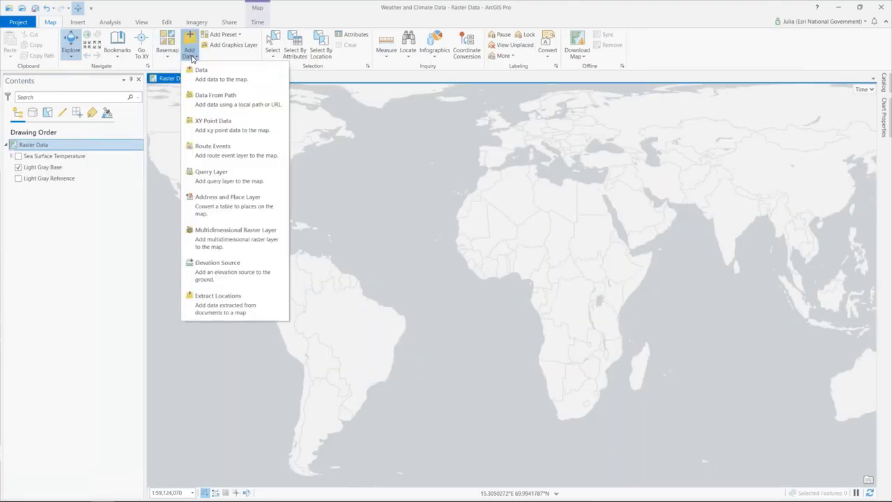
{"action": "left_click", "coordinate": [274, 246]}
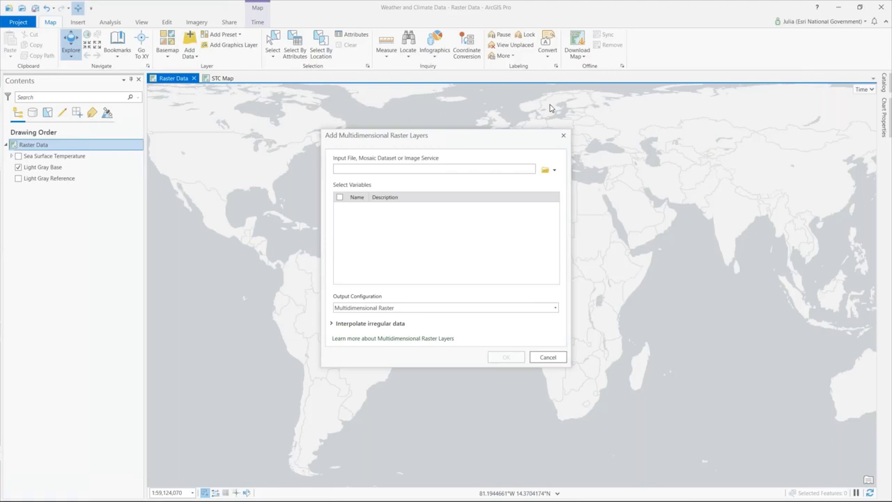
{"action": "left_click", "coordinate": [545, 169]}
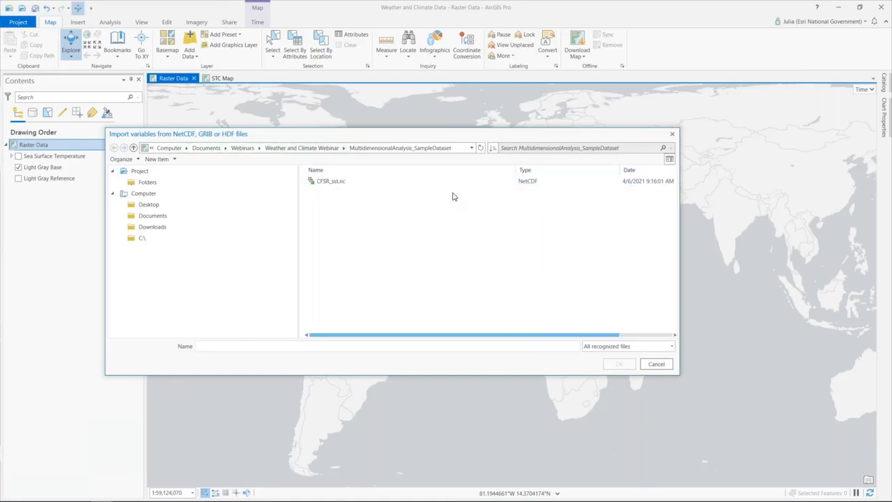
{"action": "left_click", "coordinate": [453, 184]}
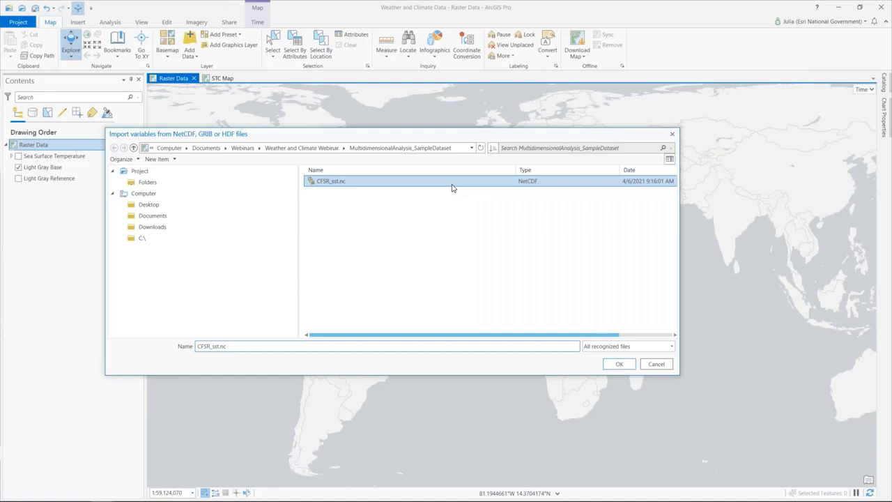
{"action": "left_click", "coordinate": [655, 364]}
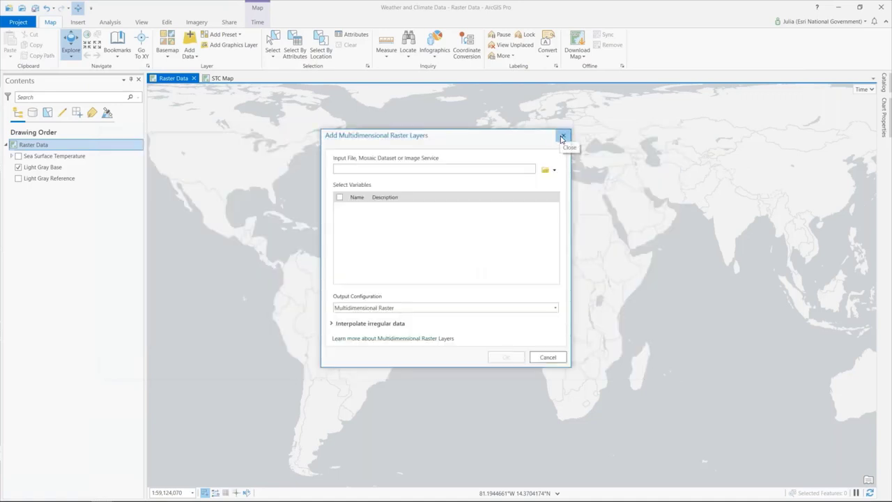
{"action": "left_click", "coordinate": [566, 135]}
Show the Sea Surface Temperature layer and set its current display slice to 1992-12-01T00:00:00.
{"action": "left_click", "coordinate": [19, 157]}
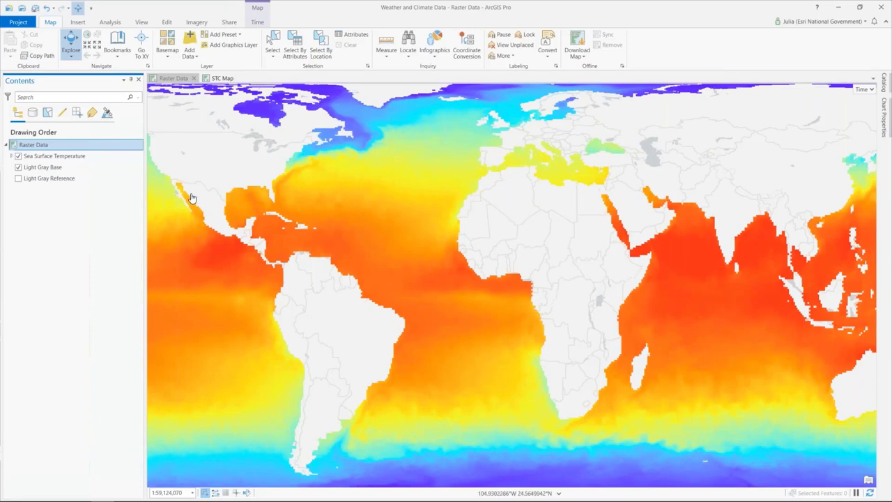
{"action": "left_click", "coordinate": [30, 158]}
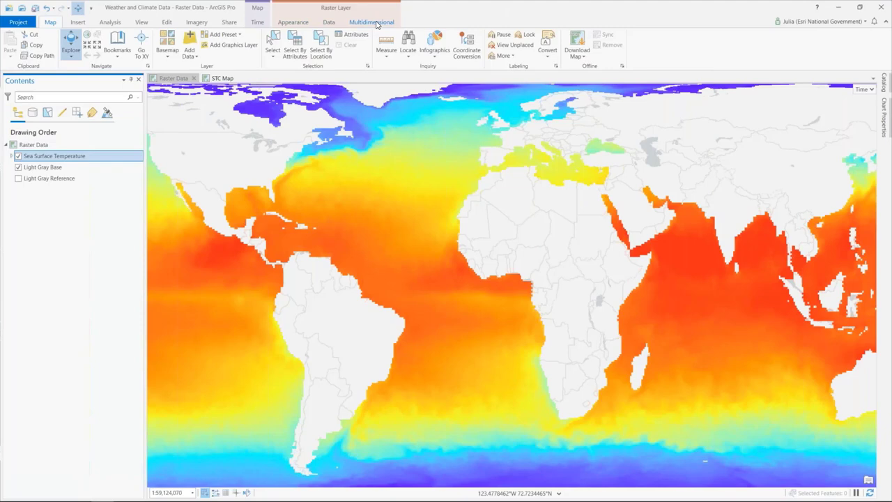
{"action": "left_click", "coordinate": [375, 23]}
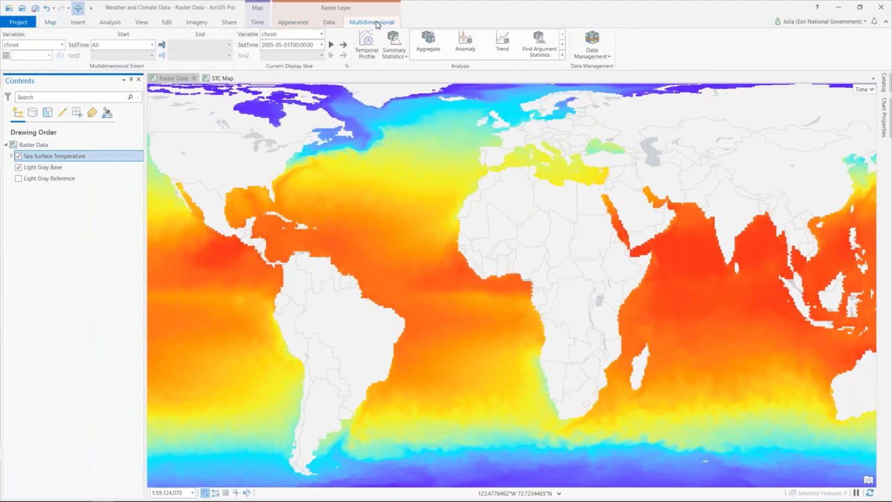
{"action": "left_click", "coordinate": [324, 47]}
{"action": "left_click_drag", "start_coordinate": [324, 149], "coordinate": [326, 103]}
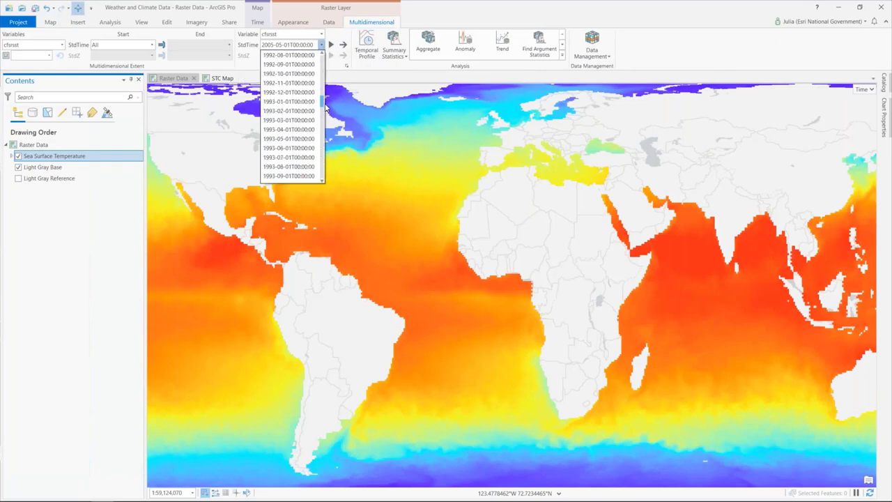
{"action": "left_click", "coordinate": [269, 93]}
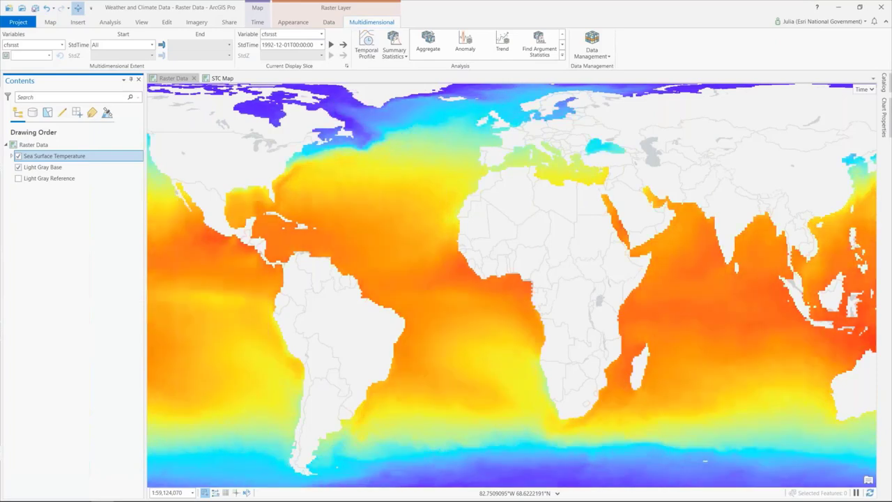
Go to the Oceania bookmark and create a temporal profile chart for the Sea Surface Temperature layer, giving the map more room above it.
{"action": "left_click", "coordinate": [54, 24]}
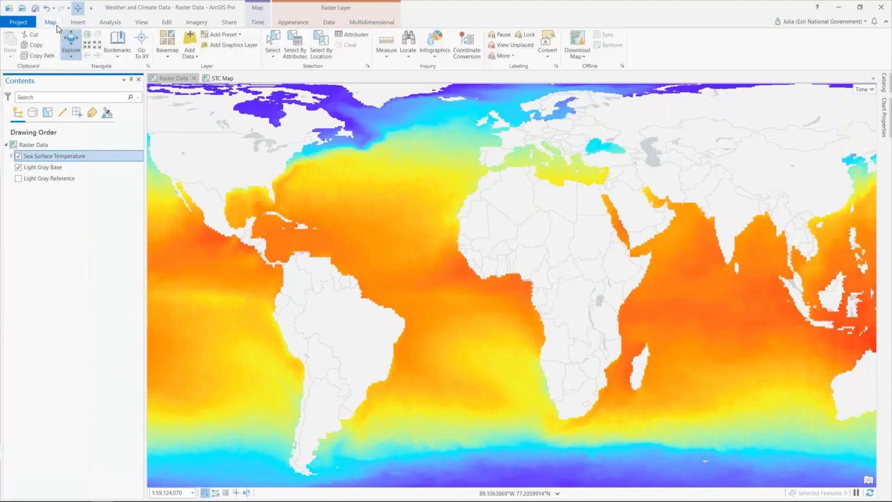
{"action": "left_click", "coordinate": [118, 58]}
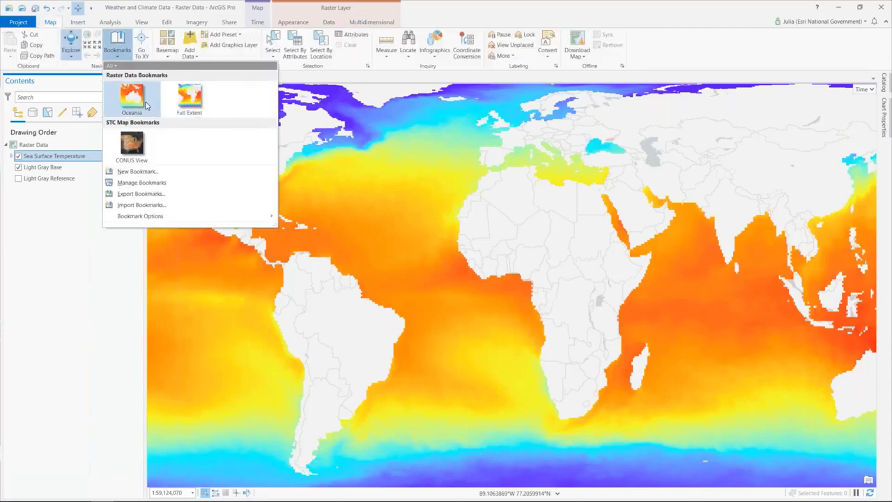
{"action": "left_click", "coordinate": [133, 149]}
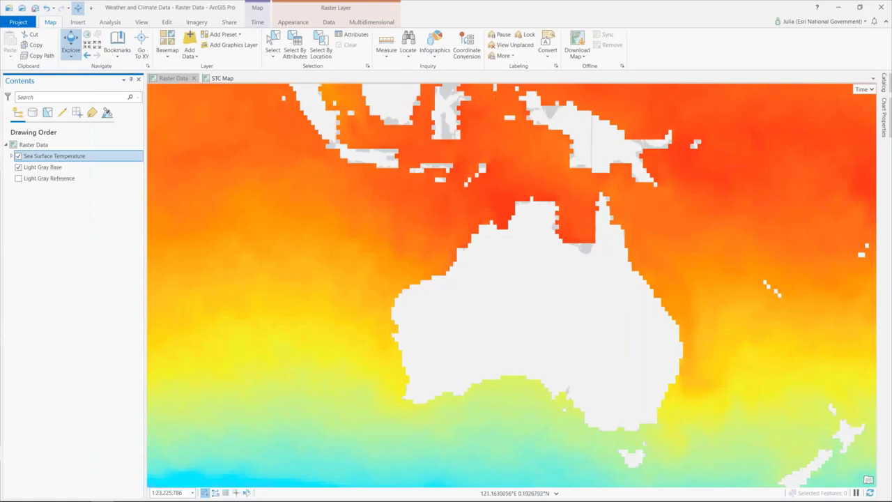
{"action": "left_click", "coordinate": [377, 23]}
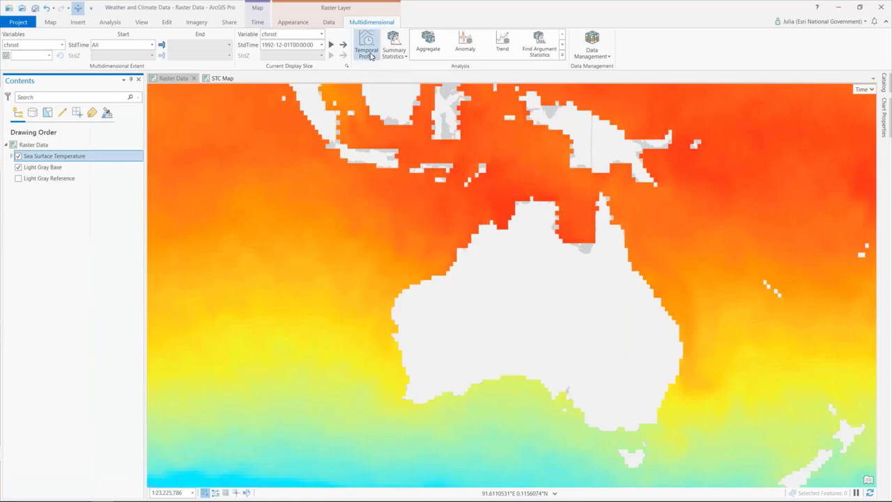
{"action": "left_click", "coordinate": [367, 50]}
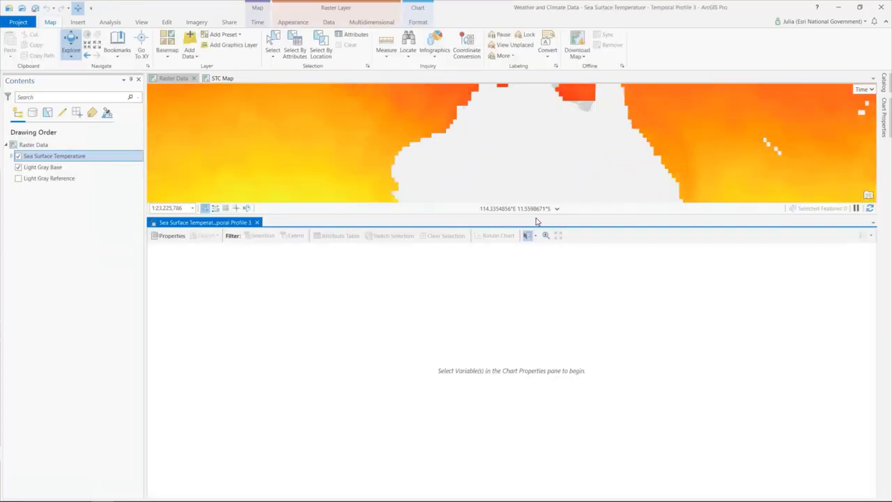
{"action": "left_click_drag", "start_coordinate": [530, 219], "coordinate": [532, 321]}
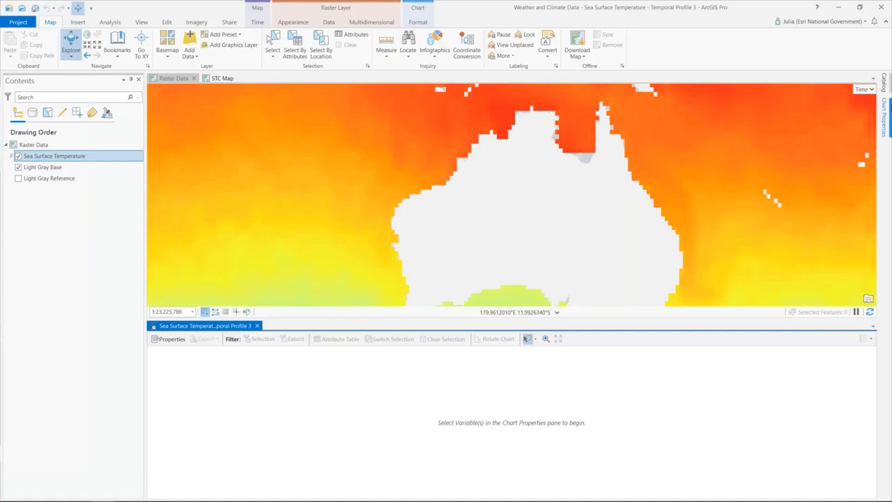
Define a point location in the sea off Australia's northeast coast as the temporal profile's area of interest.
{"action": "left_click", "coordinate": [886, 106]}
{"action": "left_click", "coordinate": [586, 176]}
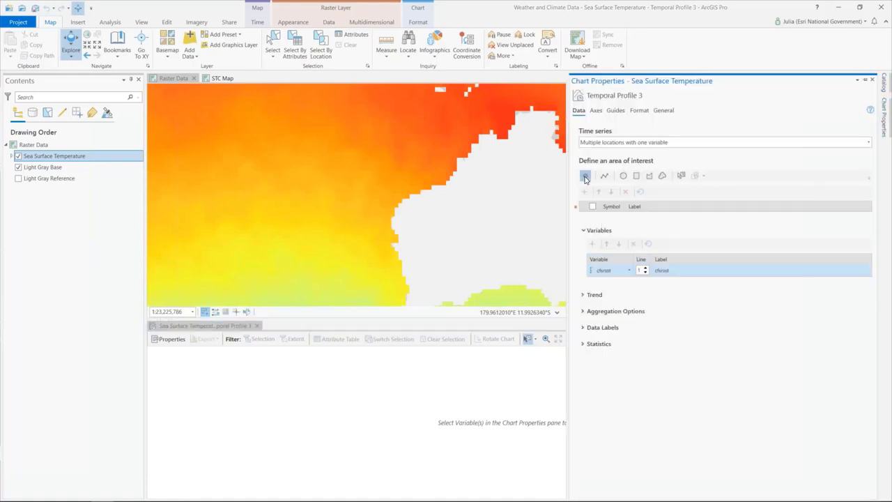
{"action": "left_click", "coordinate": [642, 139]}
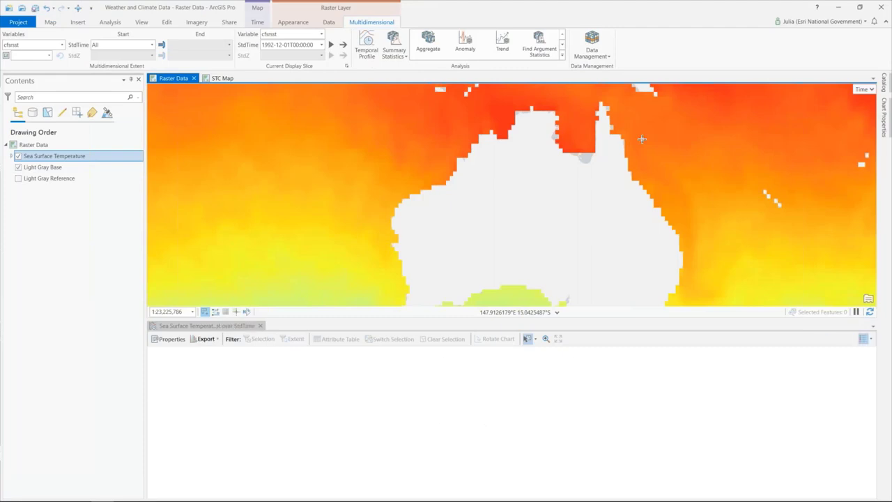
Set the temporal profile's time binning interval to 1 year and collapse the chart's properties pane.
{"action": "left_click", "coordinate": [886, 115]}
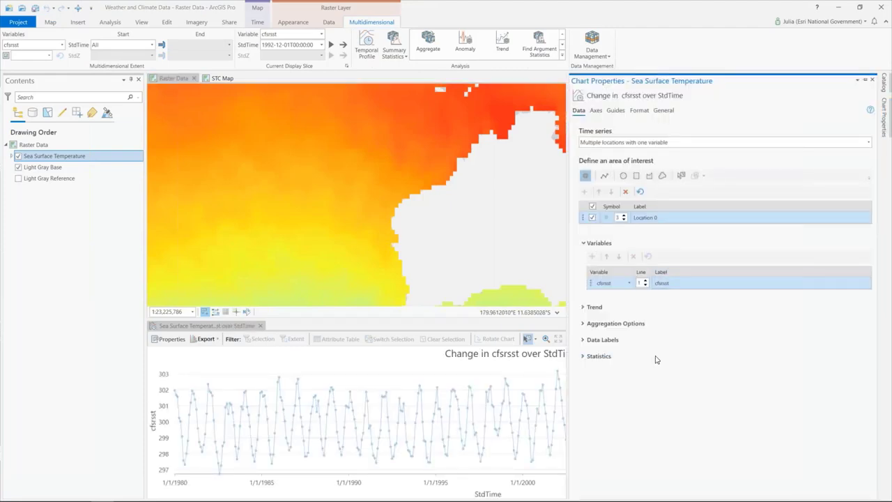
{"action": "left_click", "coordinate": [643, 328]}
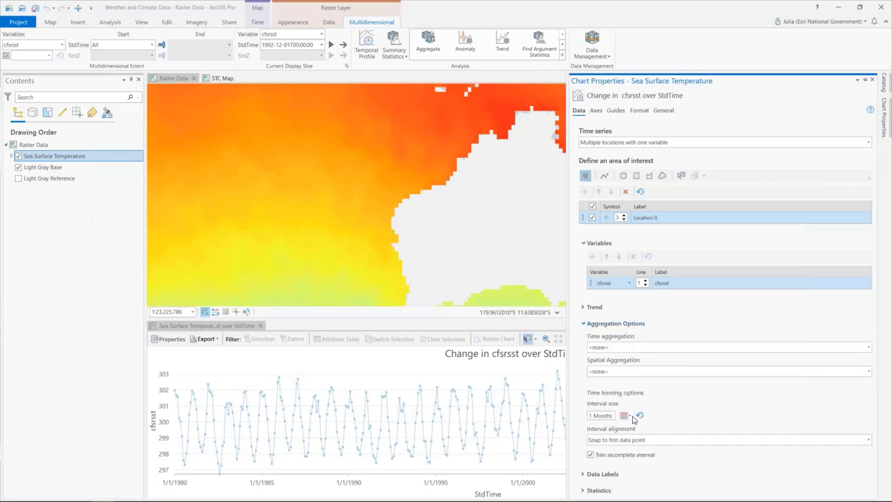
{"action": "left_click", "coordinate": [628, 416]}
{"action": "left_click", "coordinate": [674, 428]}
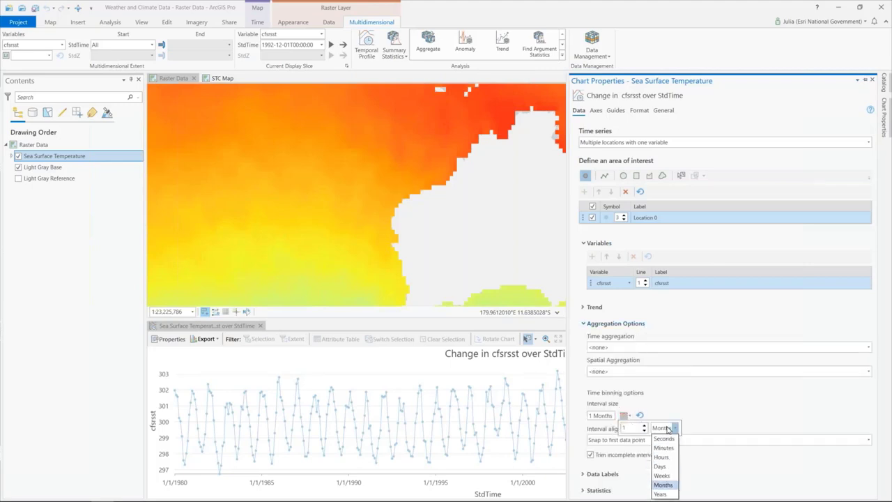
{"action": "left_click", "coordinate": [669, 494]}
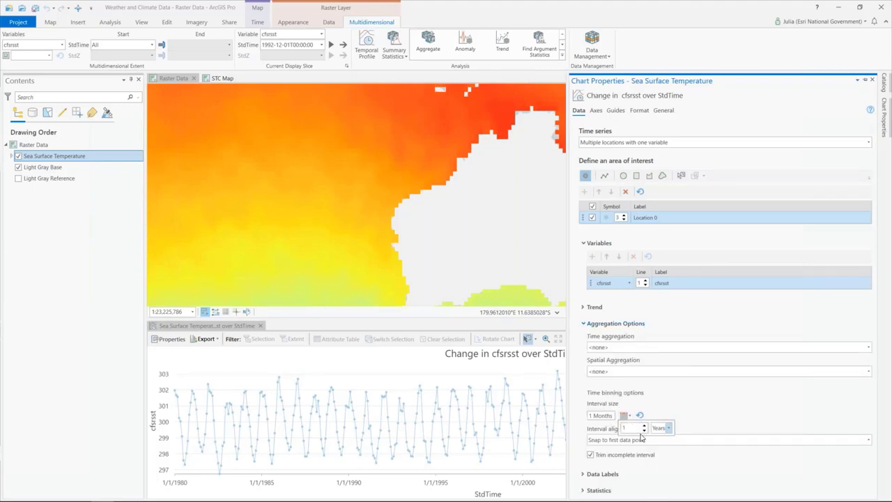
{"action": "left_click", "coordinate": [679, 415]}
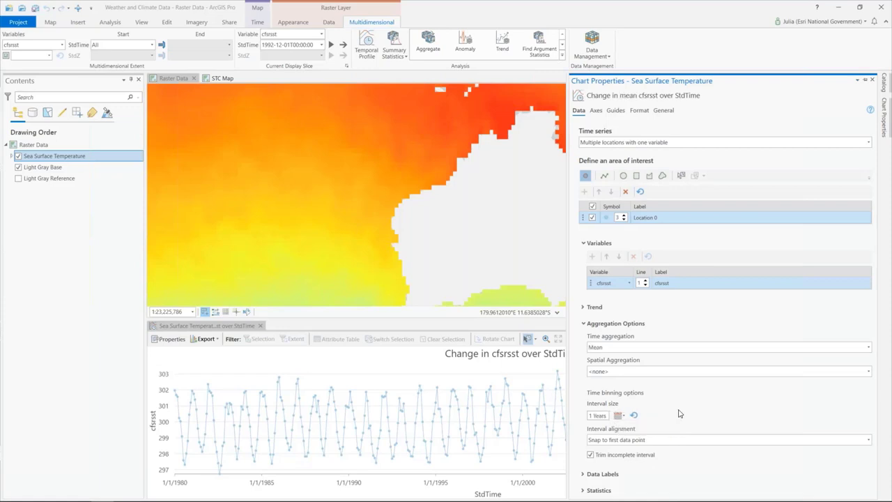
{"action": "left_click", "coordinate": [867, 81]}
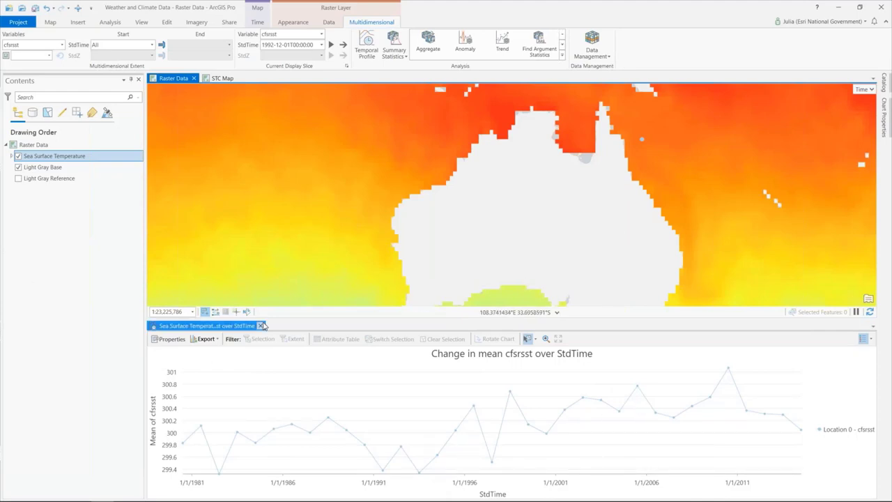
Close the Sea Surface Temperature temporal profile chart and switch to the STC Map.
{"action": "left_click", "coordinate": [261, 327]}
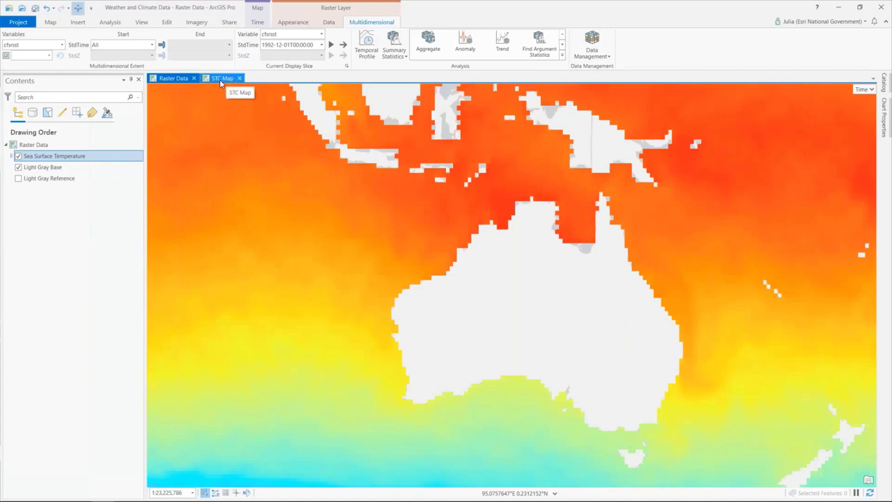
{"action": "left_click", "coordinate": [221, 79]}
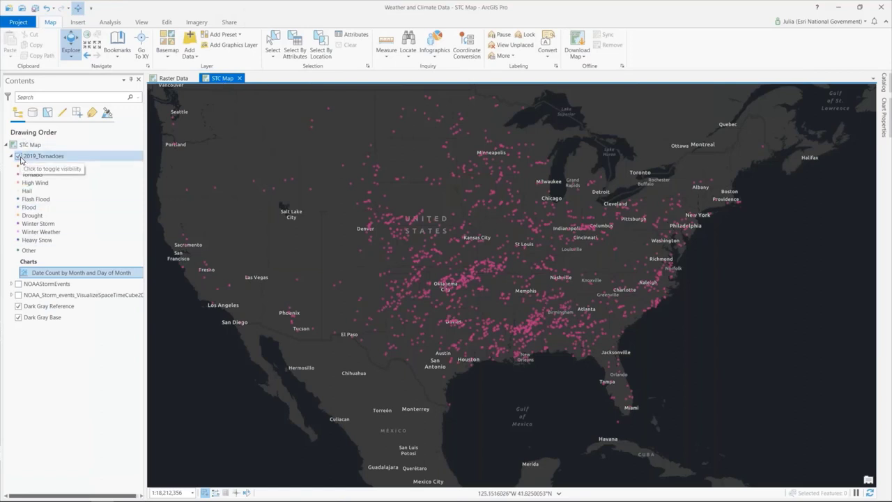
Hide and collapse the 2019_Tornadoes layer and show the NOAA_Storm_events_VisualizeSpaceTimeCube2D layer across the contiguous United States.
{"action": "left_click", "coordinate": [19, 157]}
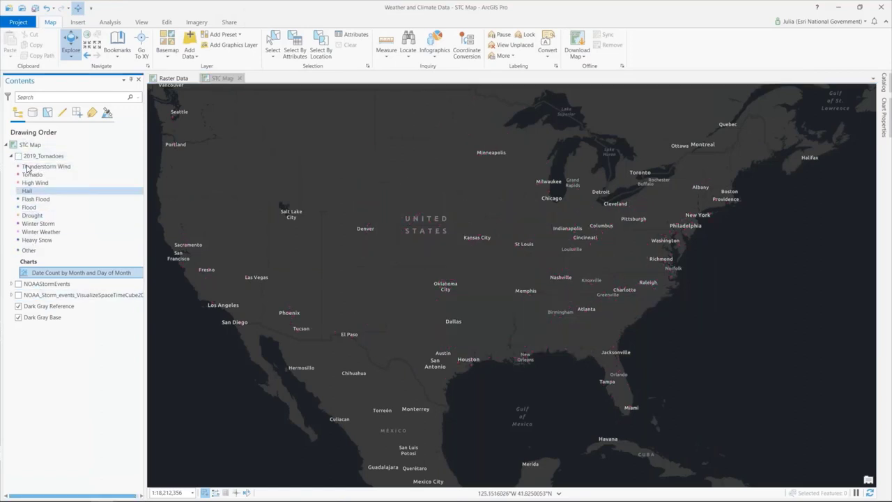
{"action": "left_click", "coordinate": [11, 156]}
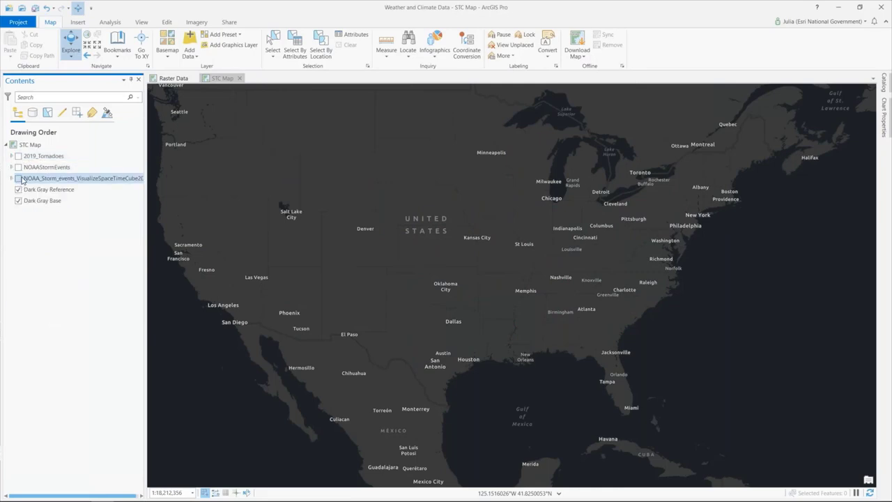
{"action": "left_click", "coordinate": [19, 178]}
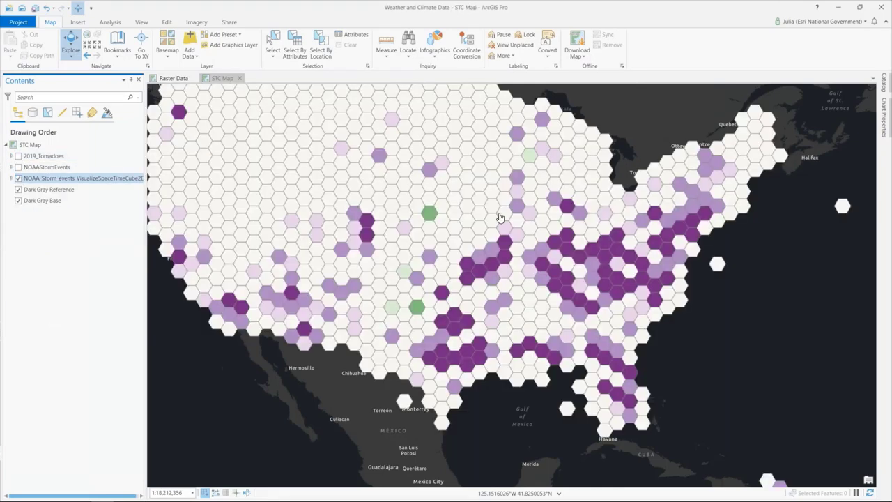
{"action": "mouse_move", "coordinate": [502, 220]}
{"action": "left_mouse_down"}
{"action": "mouse_move", "coordinate": [543, 264]}
{"action": "mouse_move", "coordinate": [538, 251]}
{"action": "left_mouse_up"}
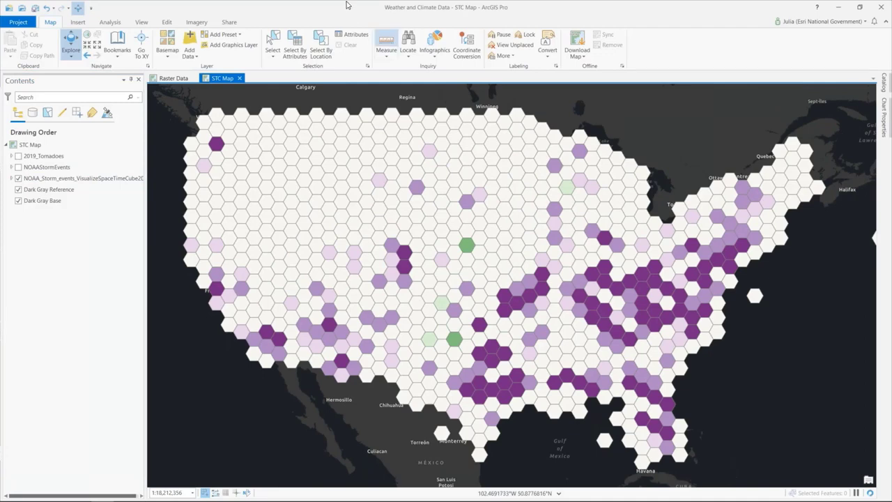
Select the NOAA storm events space-time cube layer and bring up the options for sharing it as a web layer.
{"action": "left_click", "coordinate": [73, 179]}
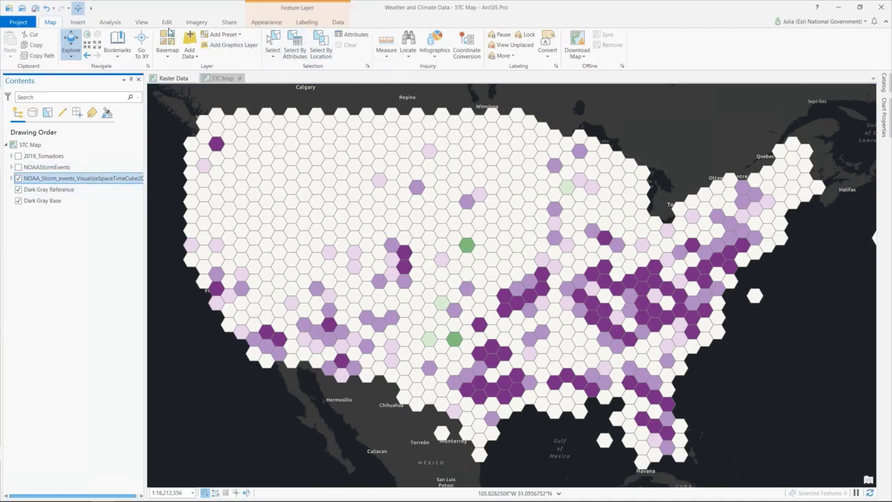
{"action": "left_click", "coordinate": [228, 23]}
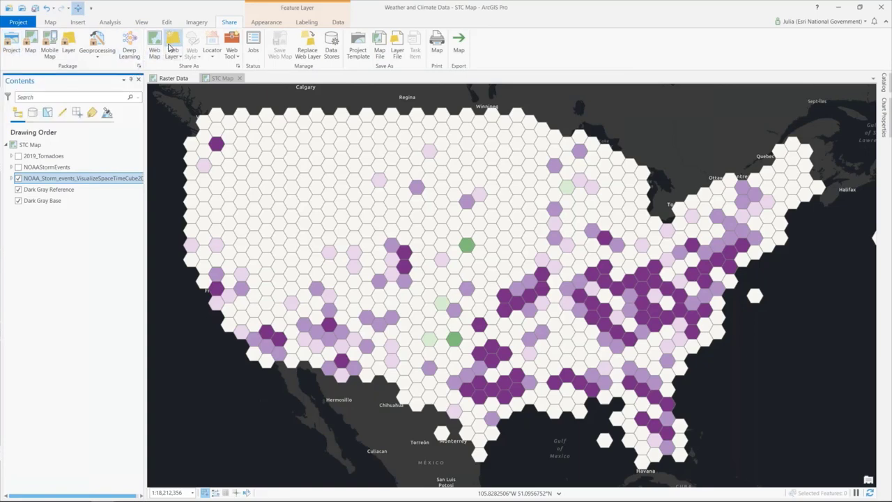
{"action": "left_click", "coordinate": [169, 47]}
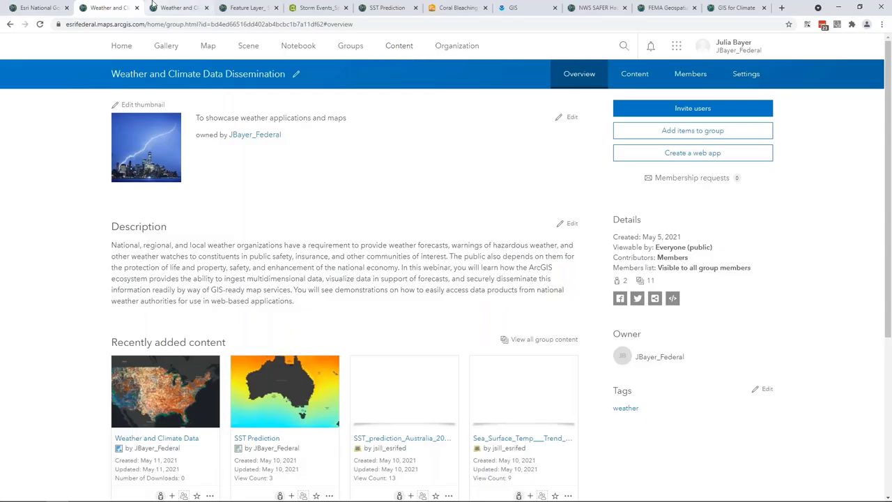
In the browser, view the Weather and Climate Data package, the Storm Events feature layer item and the Storm Events_SpaceTimeCube app.
{"action": "left_click", "coordinate": [154, 7]}
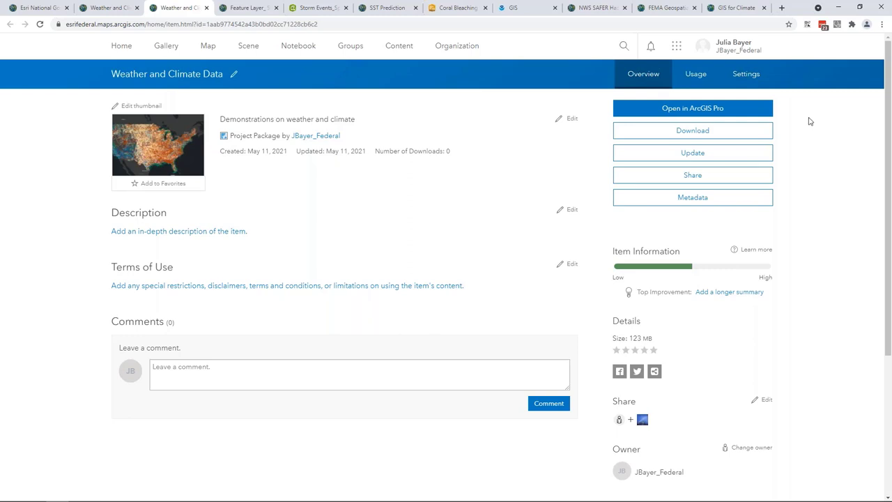
{"action": "left_click", "coordinate": [258, 8]}
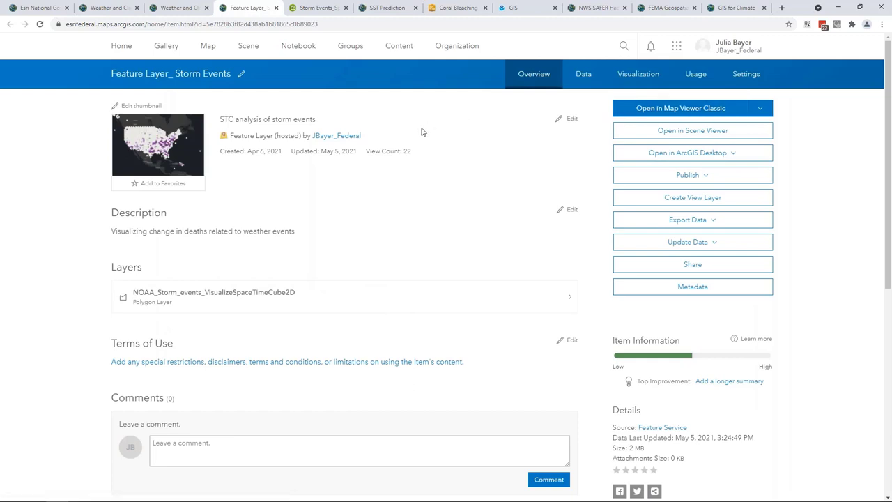
{"action": "left_click", "coordinate": [307, 8]}
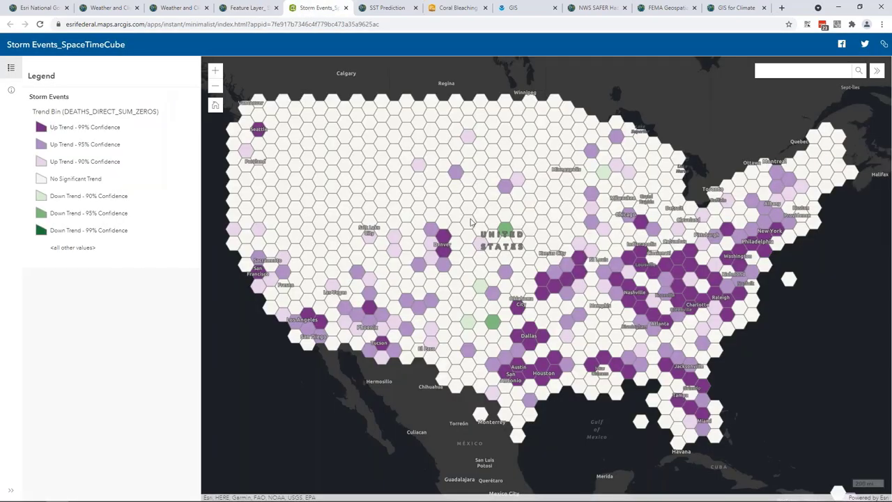
Open the SST Prediction web map and set its time slider to the range 10/3/2020 to 3/3/2021.
{"action": "left_click", "coordinate": [387, 14]}
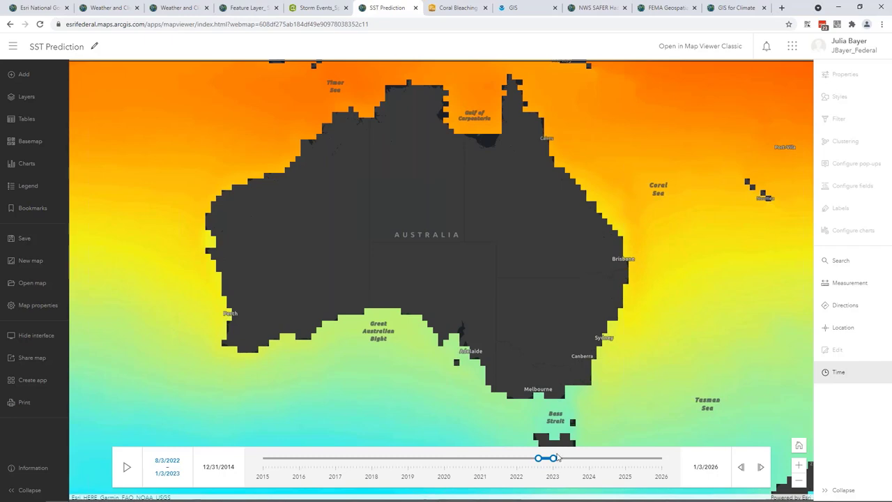
{"action": "left_click_drag", "start_coordinate": [549, 458], "coordinate": [481, 464]}
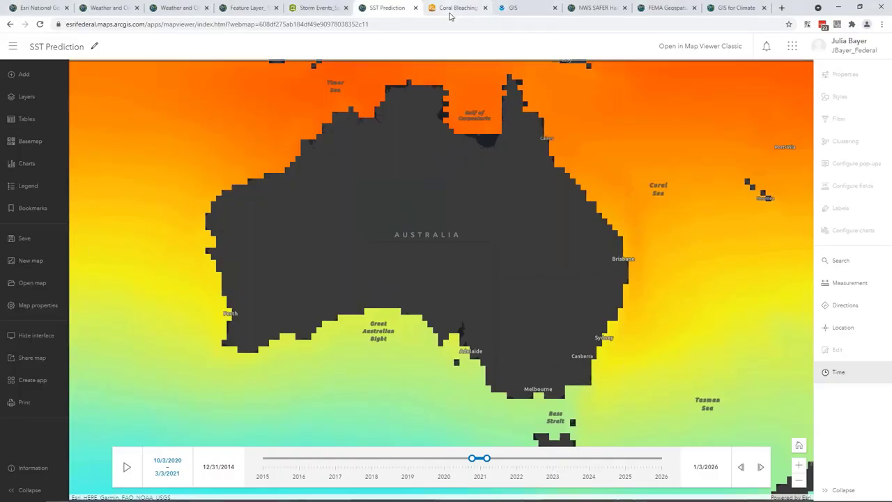
In the coral bleaching dashboard, filter the reefs to Alert Level 2, zoom to Shark Bay and clear the filter.
{"action": "left_click", "coordinate": [448, 15]}
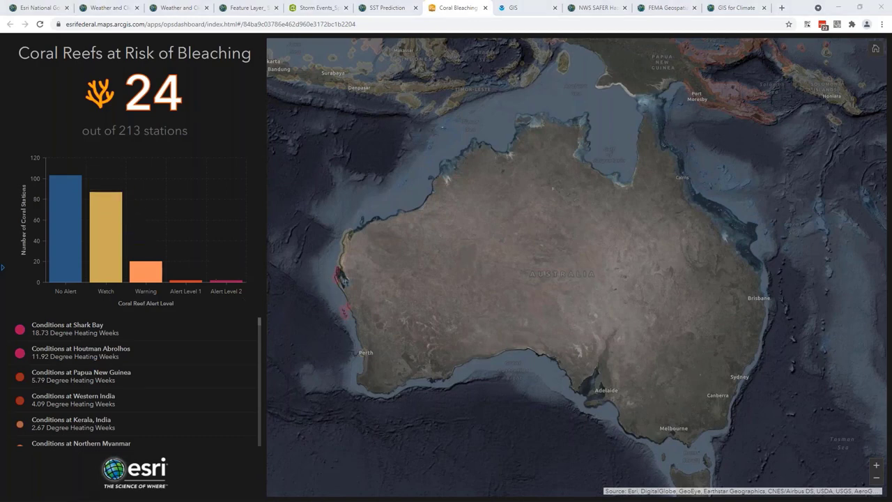
{"action": "left_click", "coordinate": [217, 285]}
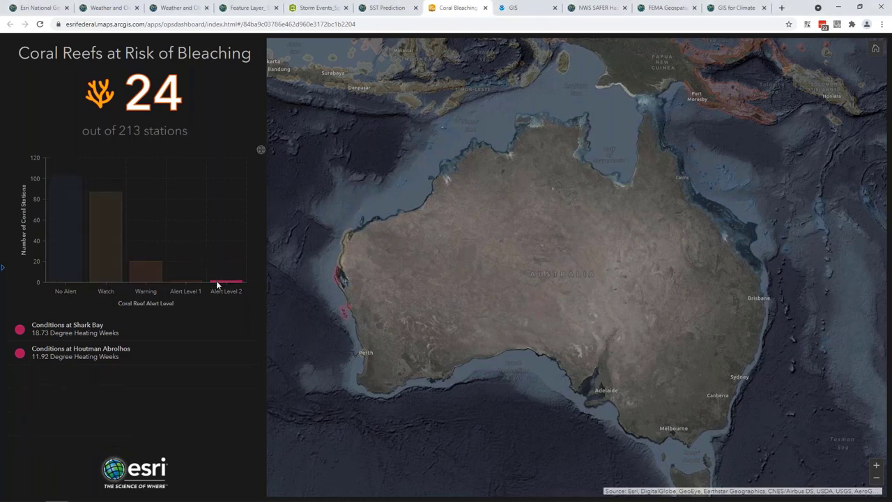
{"action": "left_click", "coordinate": [101, 333]}
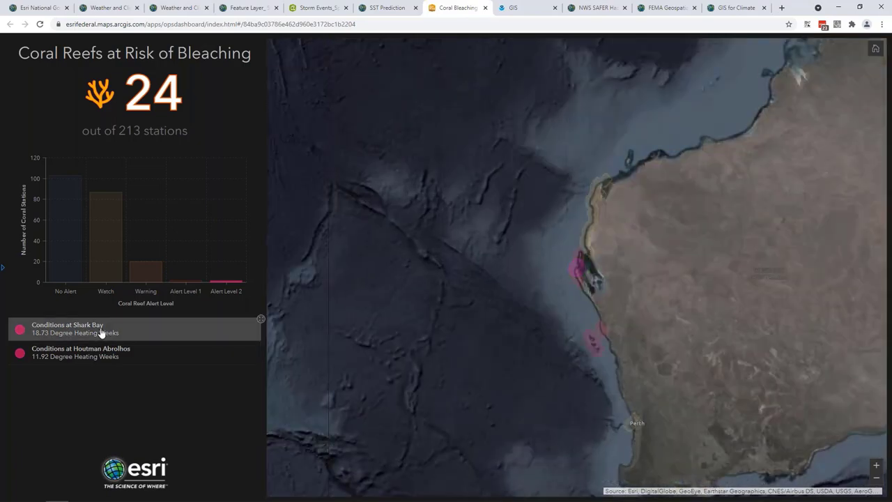
{"action": "left_click", "coordinate": [234, 284]}
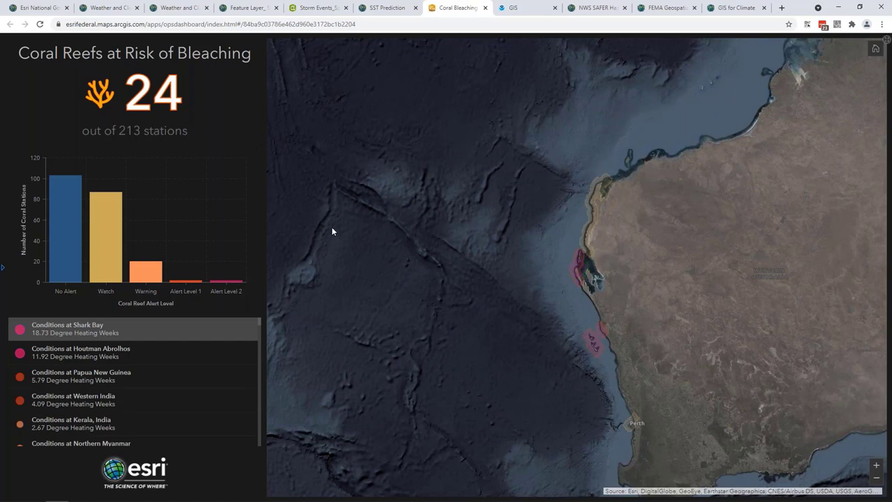
Open the NWS GIS Portal and display the National Forecast Chart in its embedded story map.
{"action": "left_click", "coordinate": [523, 9]}
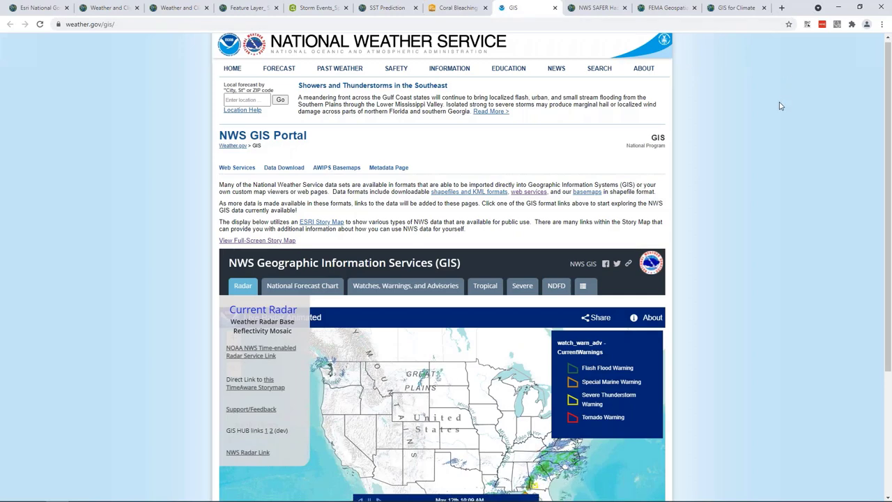
{"action": "scroll", "coordinate": [781, 106], "scroll_direction": "down", "scroll_amount": 2}
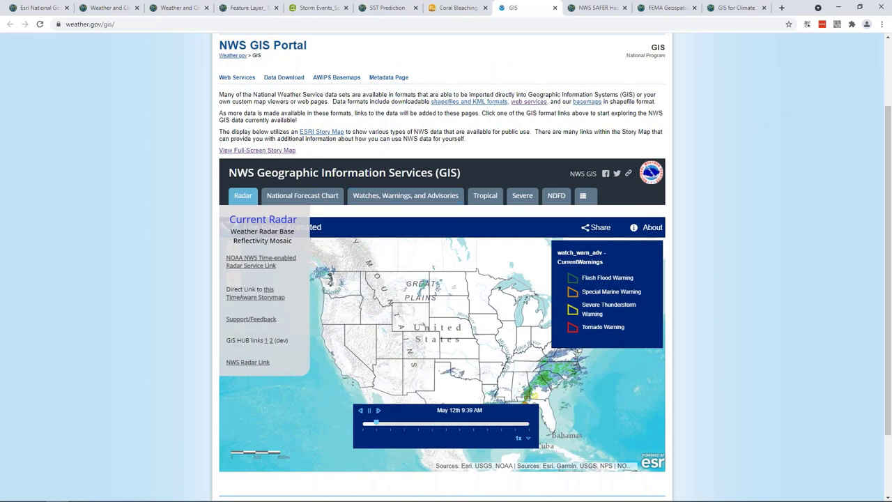
{"action": "left_click", "coordinate": [288, 198]}
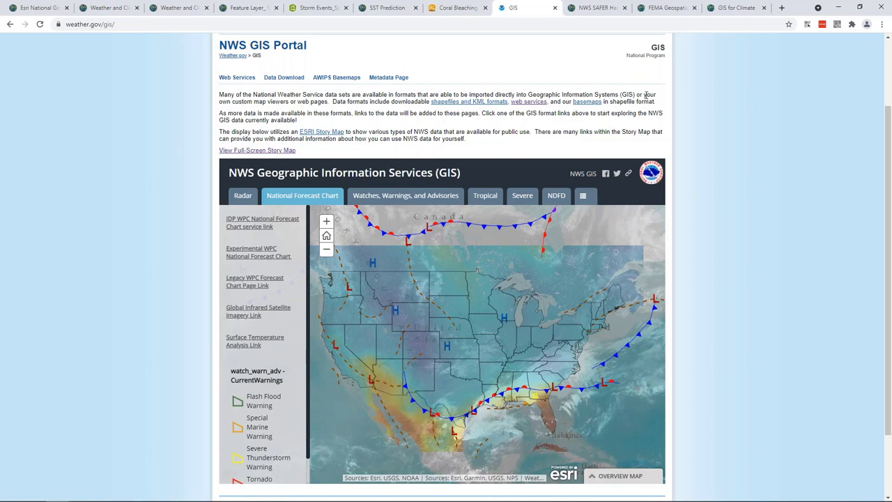
In the NWS SAFER Hazard Dashboard, examine the severe thunderstorm warning and Today's Hazards, and return to the Storm Map.
{"action": "left_click", "coordinate": [599, 14]}
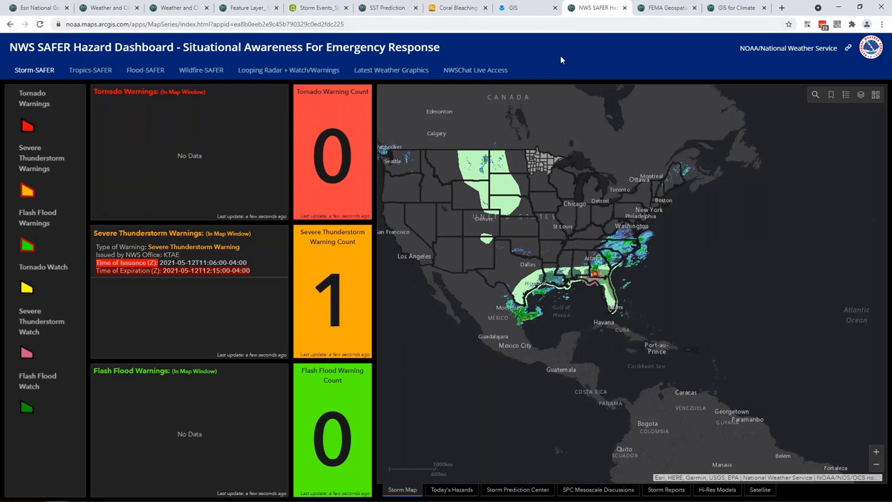
{"action": "left_click", "coordinate": [225, 263]}
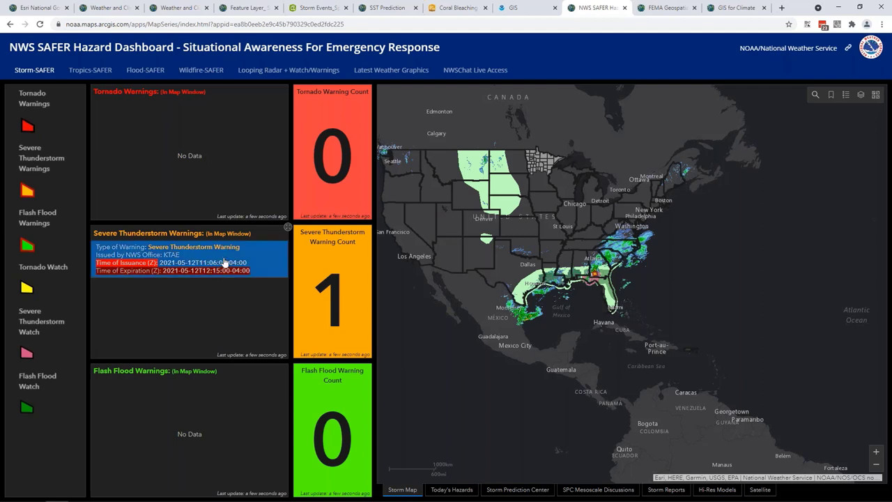
{"action": "left_click", "coordinate": [225, 262]}
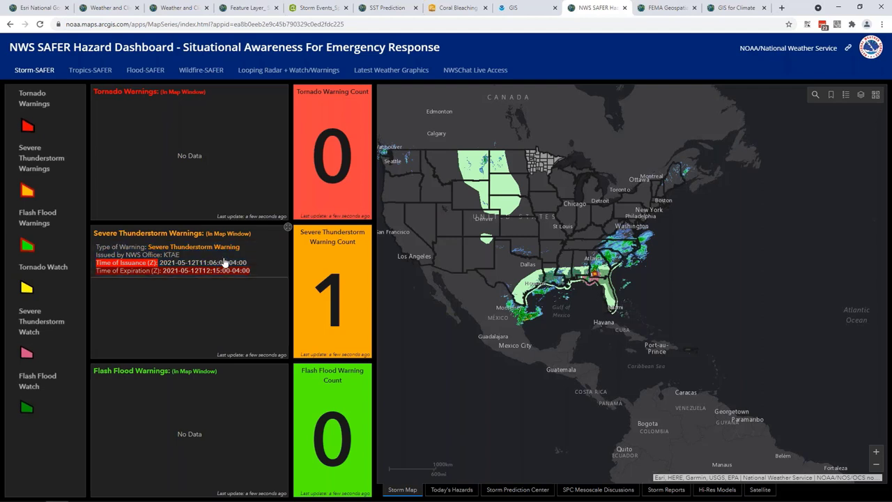
{"action": "left_click", "coordinate": [452, 490]}
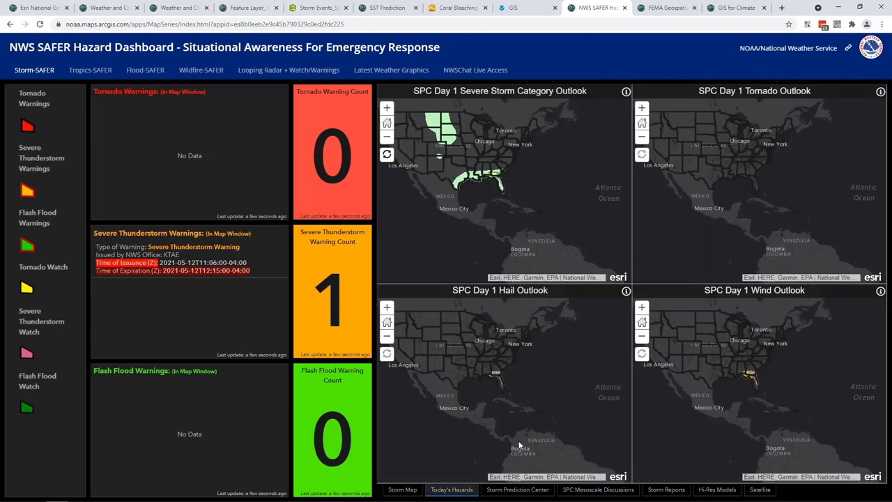
{"action": "left_click", "coordinate": [403, 491]}
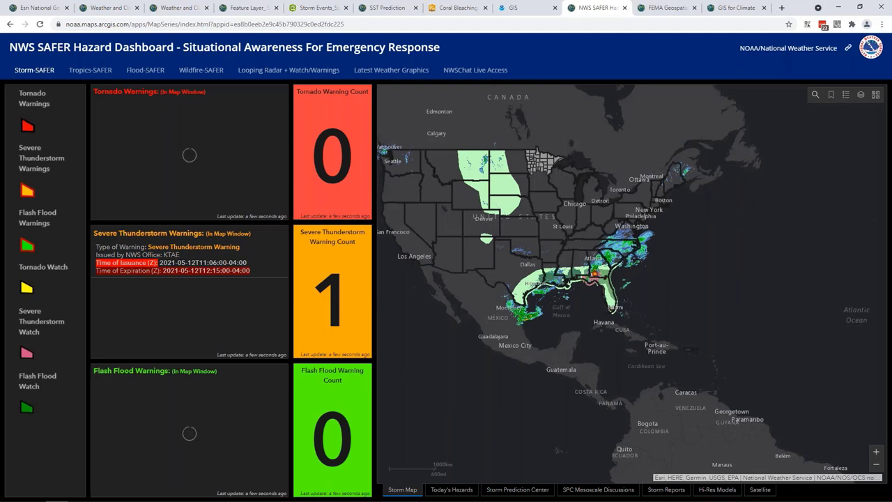
In the FEMA Geospatial Resource Center, open the Hurricanes page and look through its hazard overview and State & Local Resources.
{"action": "left_click", "coordinate": [663, 13]}
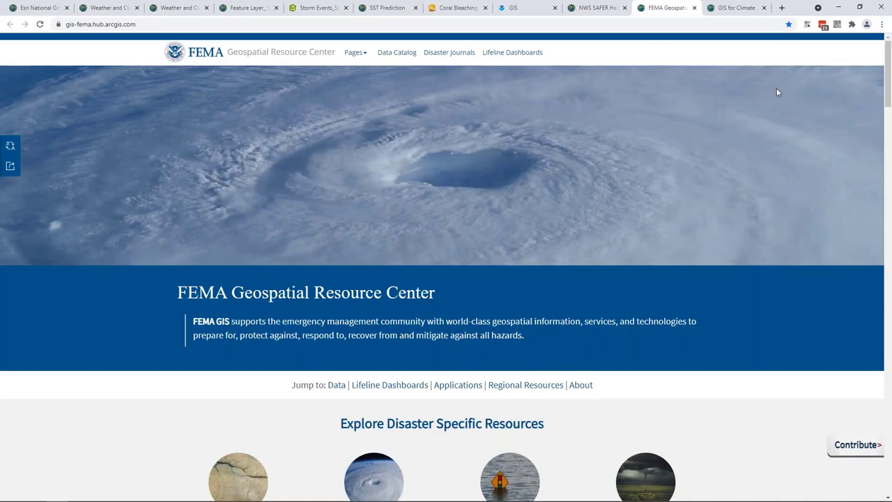
{"action": "left_click_drag", "start_coordinate": [889, 50], "coordinate": [771, 136]}
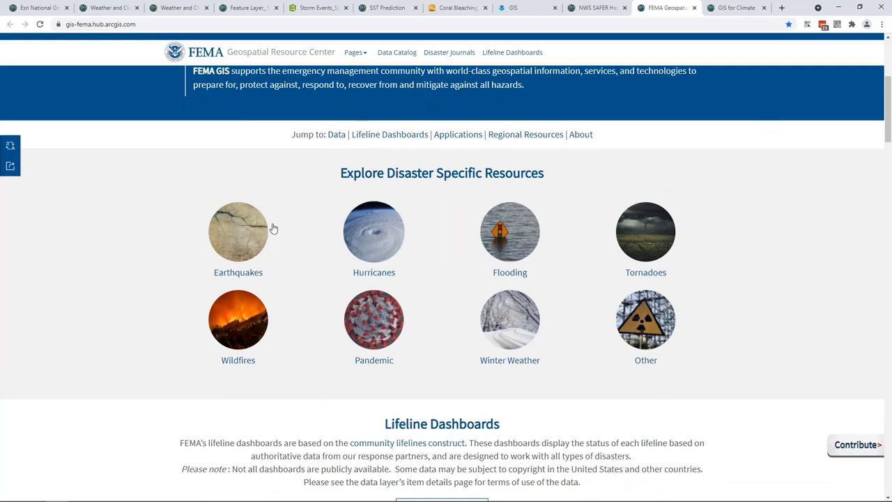
{"action": "left_click", "coordinate": [369, 249]}
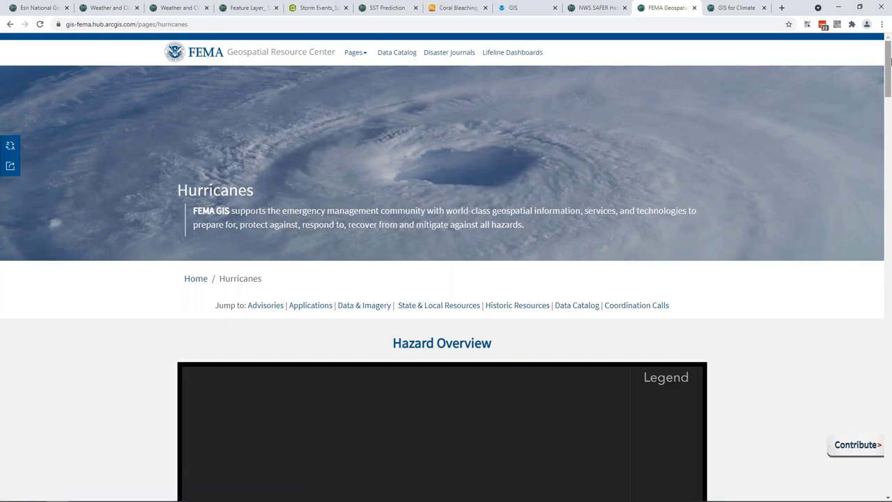
{"action": "left_click_drag", "start_coordinate": [890, 61], "coordinate": [889, 89]}
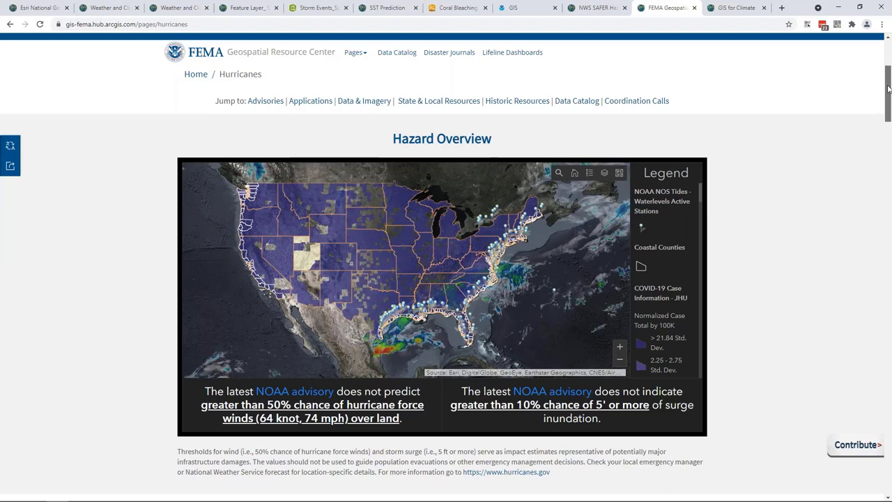
{"action": "left_click_drag", "start_coordinate": [888, 88], "coordinate": [888, 178]}
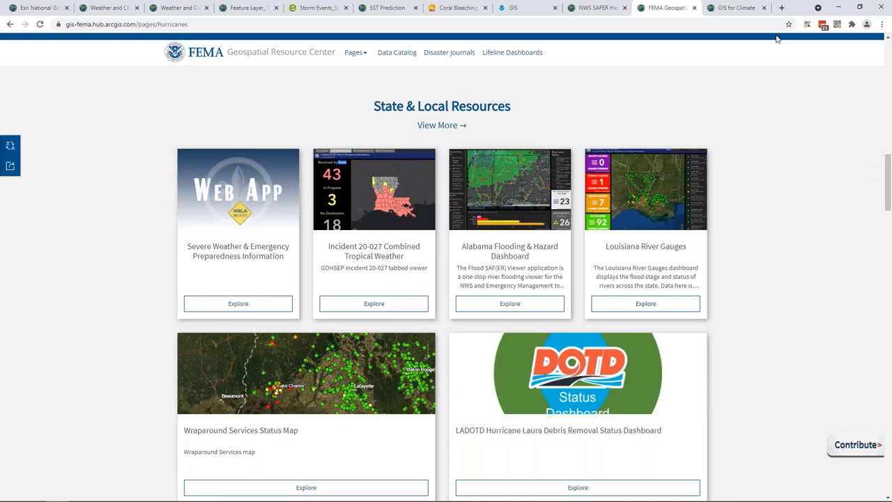
Browse the GIS for Climate hub's home page, covering climate data access, visualizations, the Water Balance App, Learn, Examples and Applications.
{"action": "left_click", "coordinate": [718, 10]}
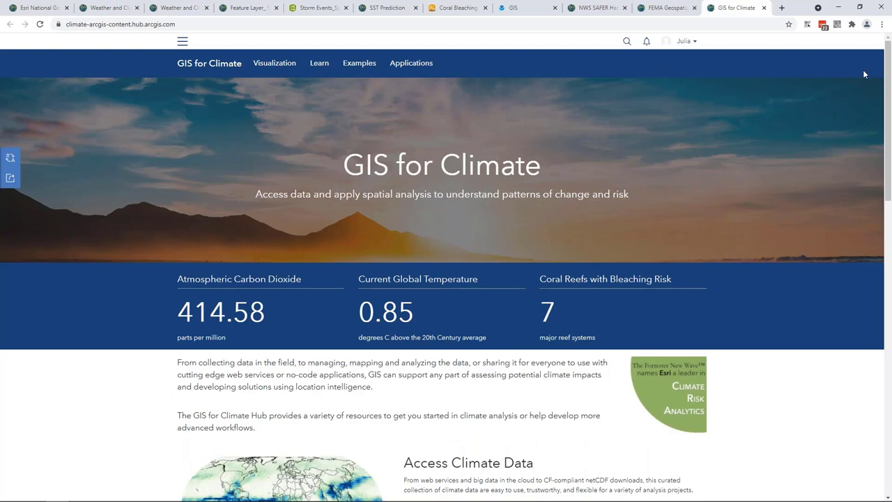
{"action": "scroll", "coordinate": [888, 79], "scroll_direction": "down", "scroll_amount": 1}
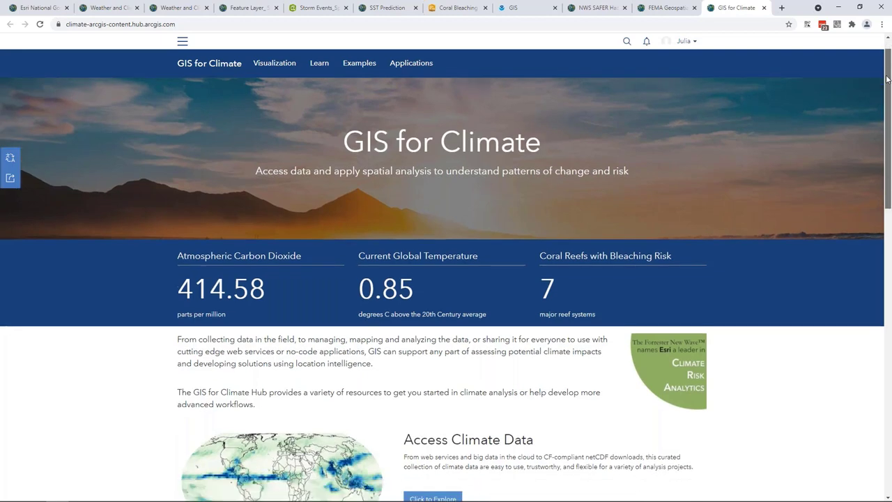
{"action": "left_click_drag", "start_coordinate": [888, 79], "coordinate": [875, 120]}
{"action": "scroll", "coordinate": [862, 149], "scroll_direction": "down", "scroll_amount": 2}
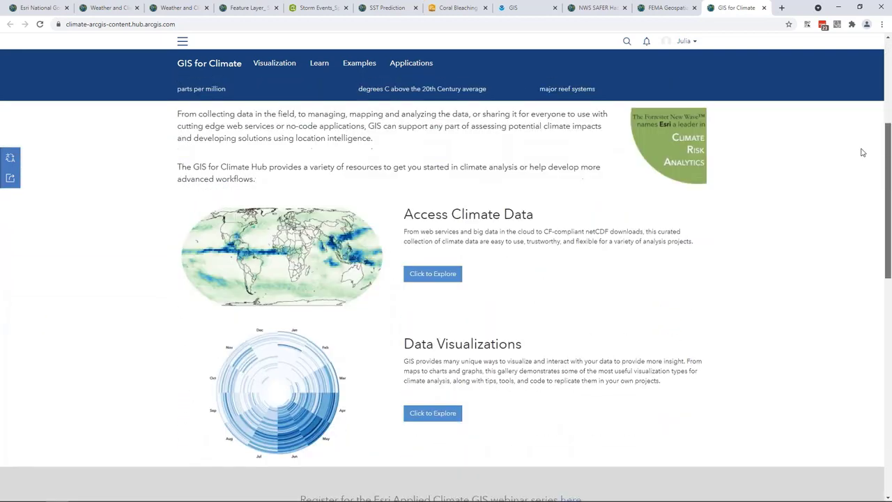
{"action": "scroll", "coordinate": [867, 173], "scroll_direction": "down", "scroll_amount": 2}
{"action": "scroll", "coordinate": [870, 230], "scroll_direction": "down", "scroll_amount": 3}
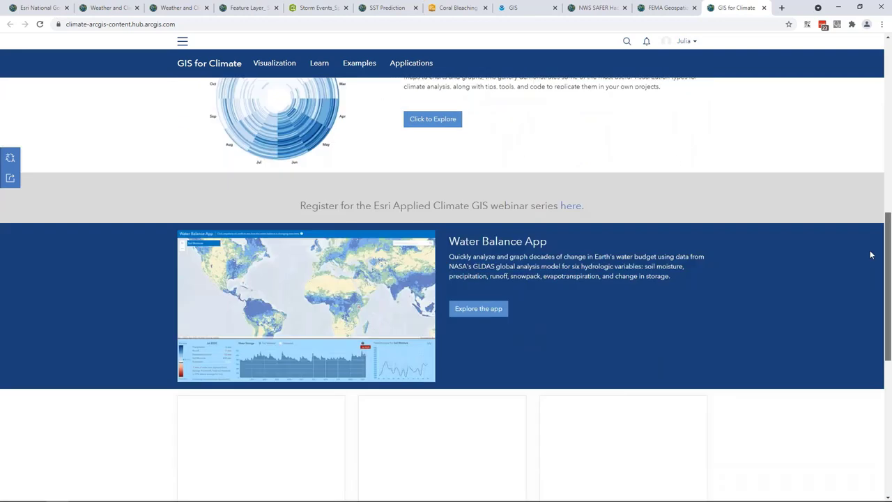
{"action": "scroll", "coordinate": [872, 278], "scroll_direction": "down", "scroll_amount": 2}
{"action": "scroll", "coordinate": [767, 265], "scroll_direction": "up", "scroll_amount": 1}
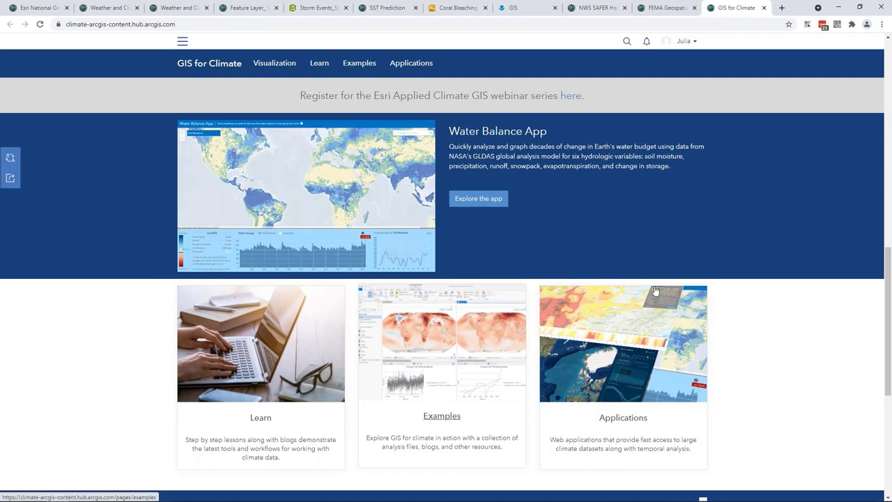
{"action": "scroll", "coordinate": [772, 222], "scroll_direction": "down", "scroll_amount": 2}
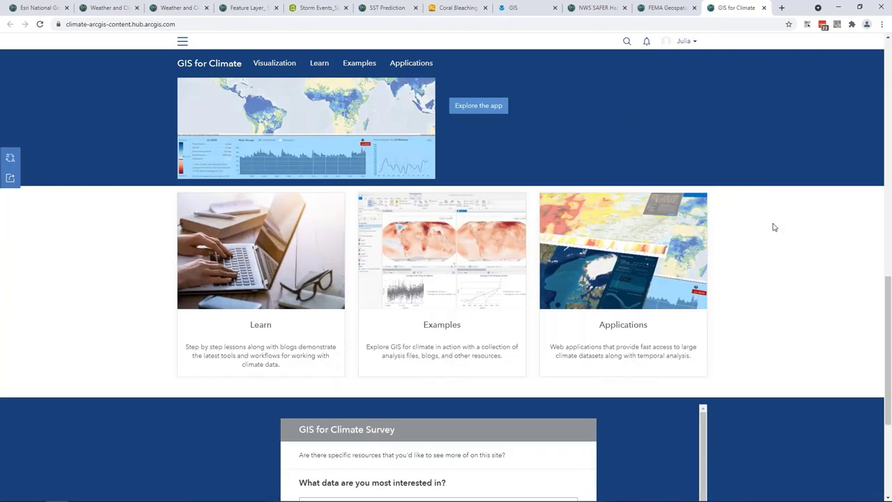